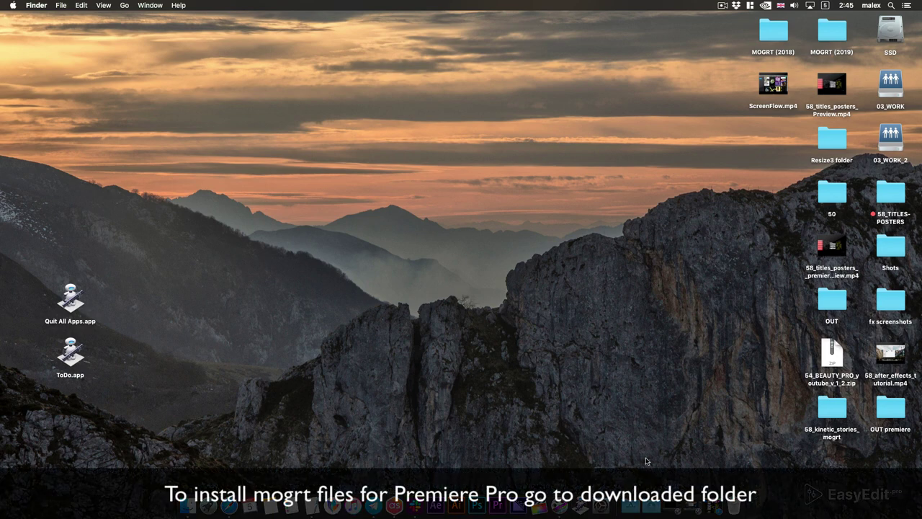
Open the 58_Kinetic_Instagram_Stories_PR_v1 download and its 02_For_Premiere Pro folder.
left_click(653, 465)
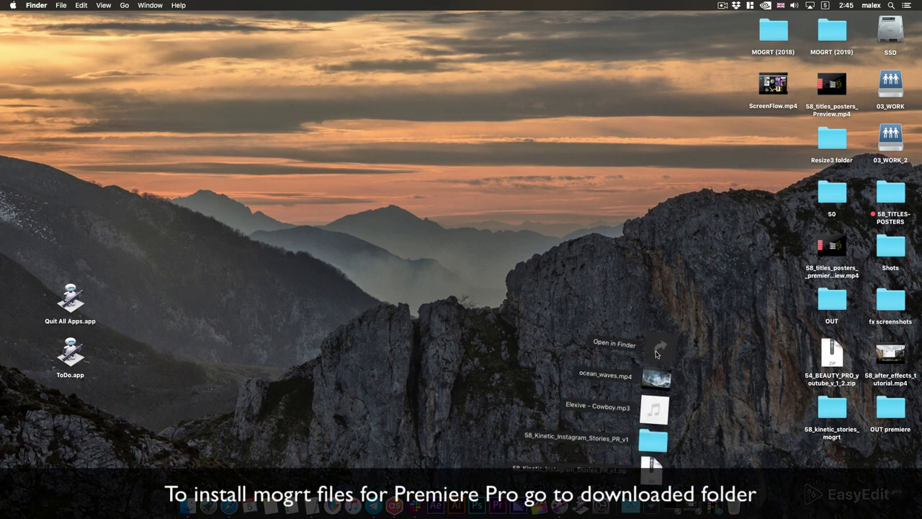
left_click(652, 353)
left_click(318, 197)
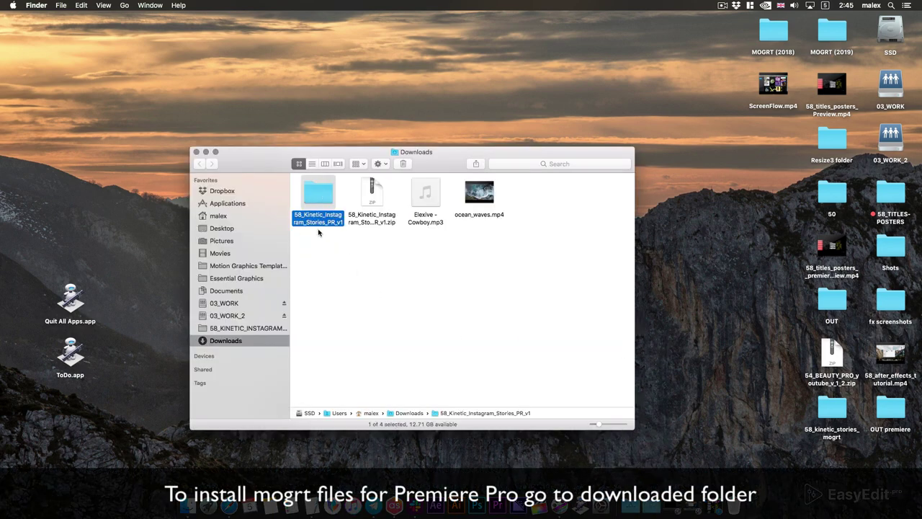
double_click(315, 193)
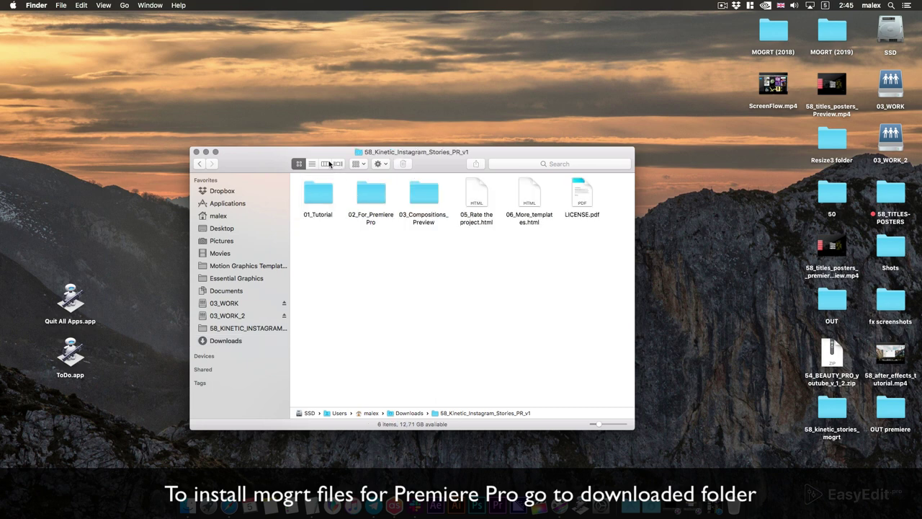
left_click(360, 193)
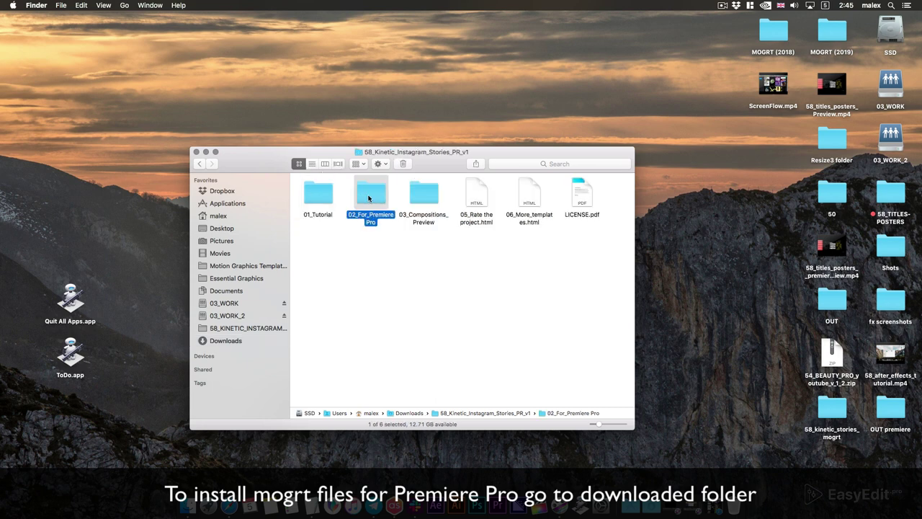
double_click(369, 197)
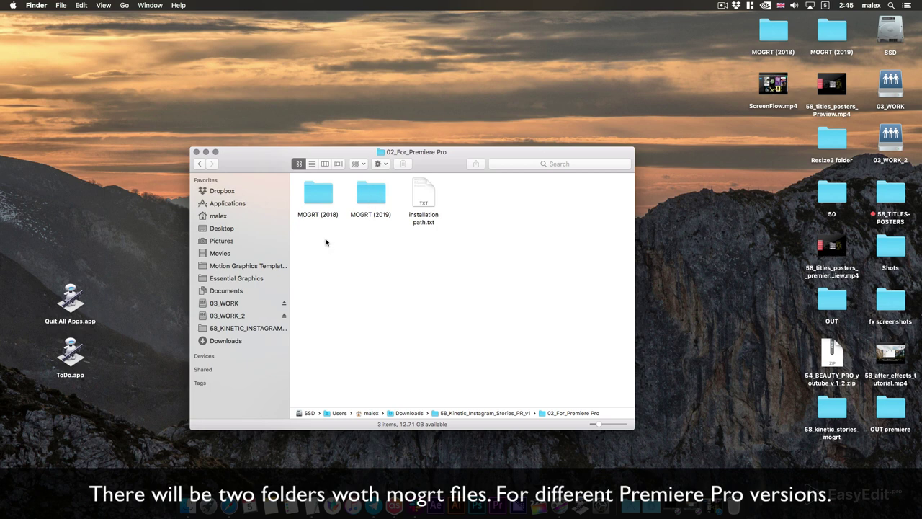
Review the MOGRT (2018) and MOGRT (2019) folders, then open installation path.txt.
left_click(319, 196)
left_click(373, 201)
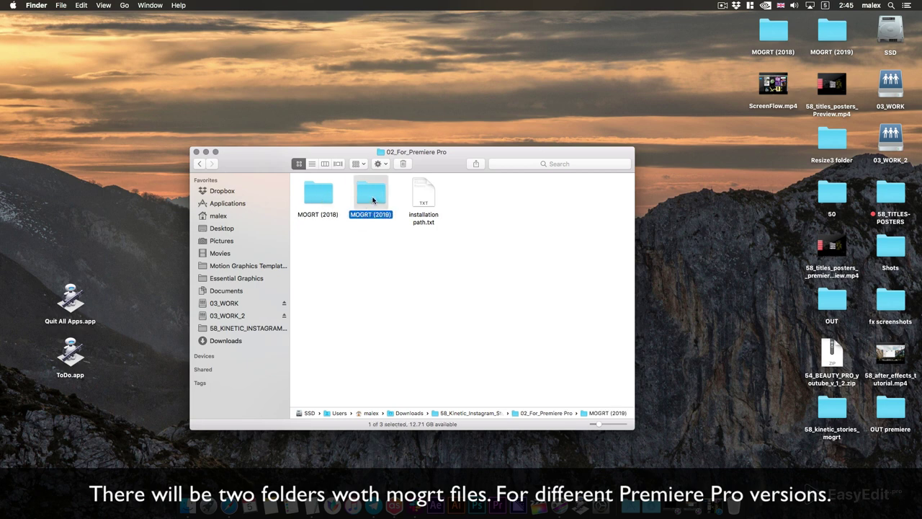
left_click(320, 197)
left_click(379, 199)
double_click(423, 193)
Centre the installation notes and highlight the Mac and Windows template install paths.
left_click_drag(353, 45, 602, 95)
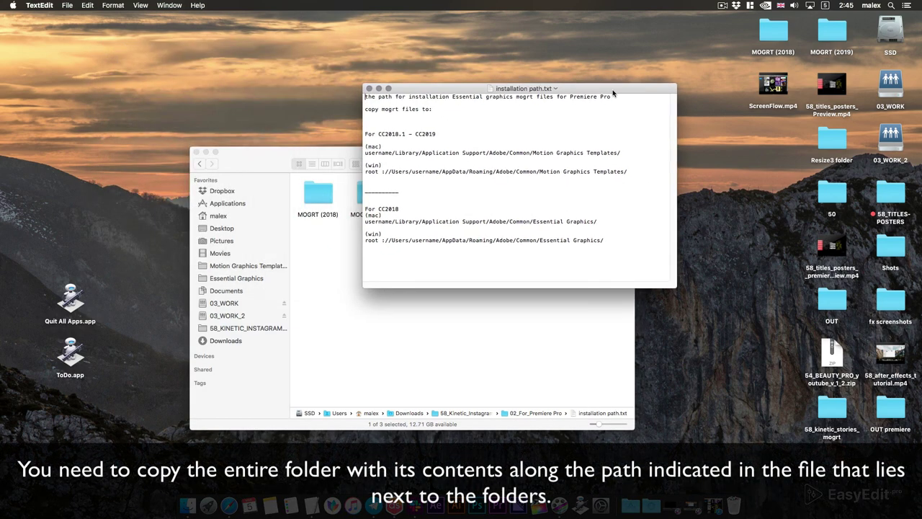
left_click_drag(617, 155, 347, 157)
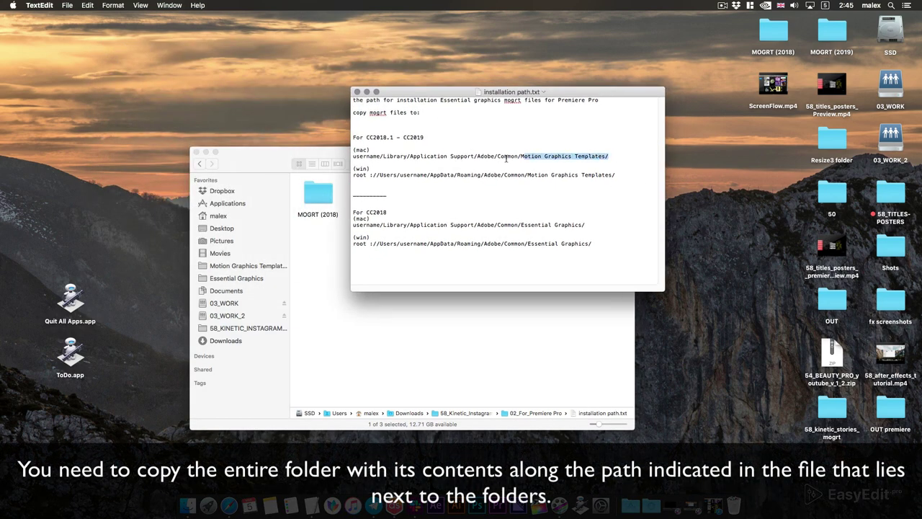
left_click_drag(621, 174, 347, 174)
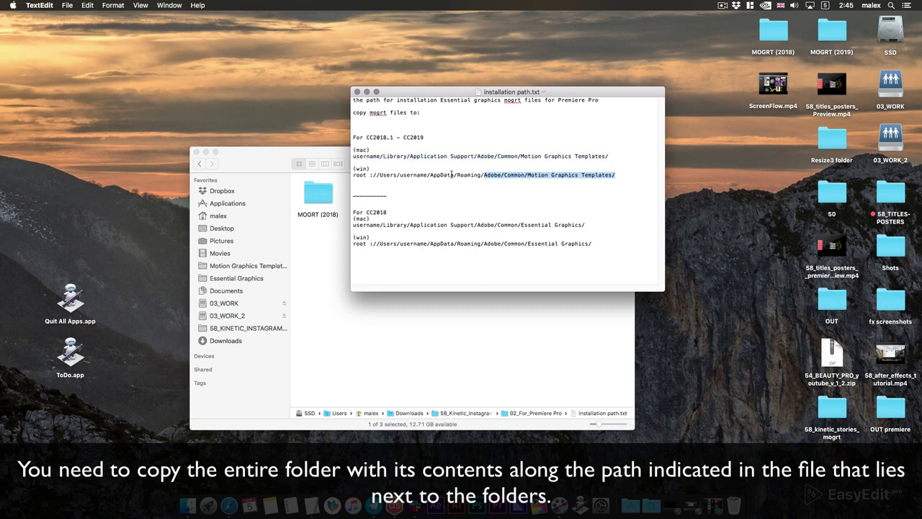
left_click_drag(592, 223, 352, 225)
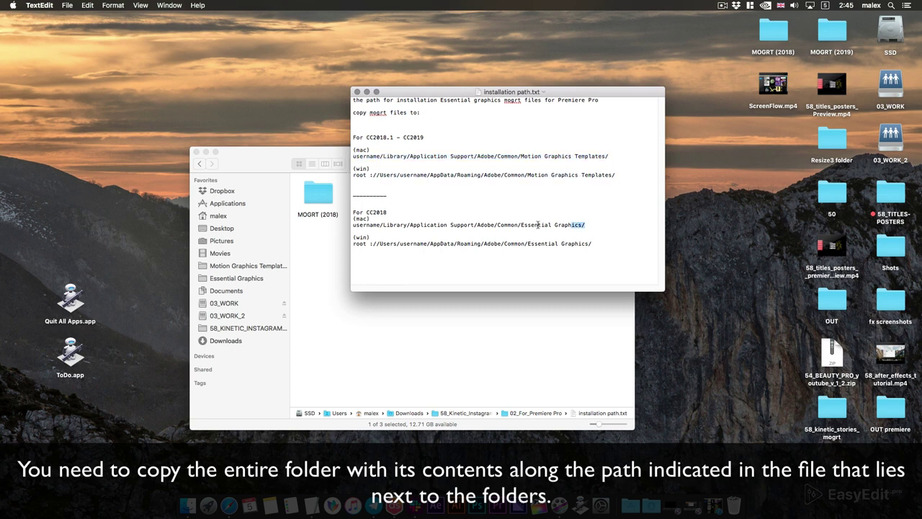
left_click_drag(597, 244, 352, 243)
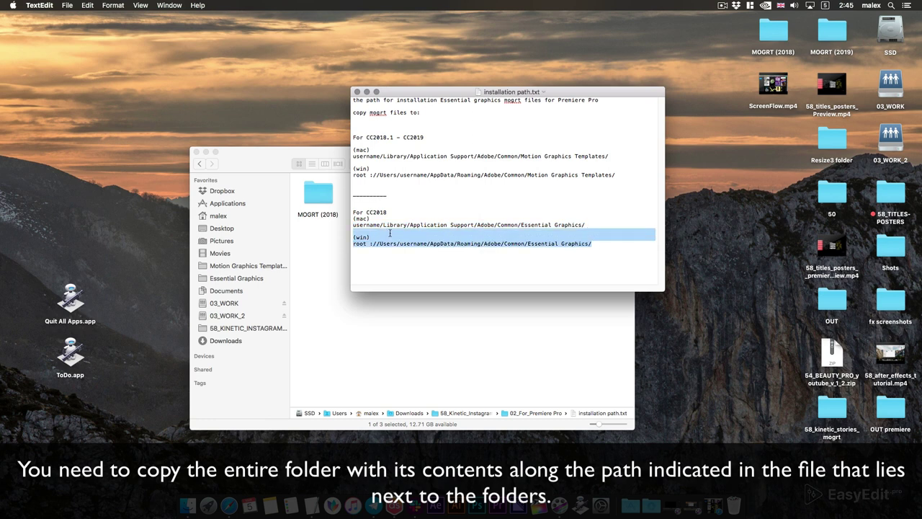
left_click(372, 216)
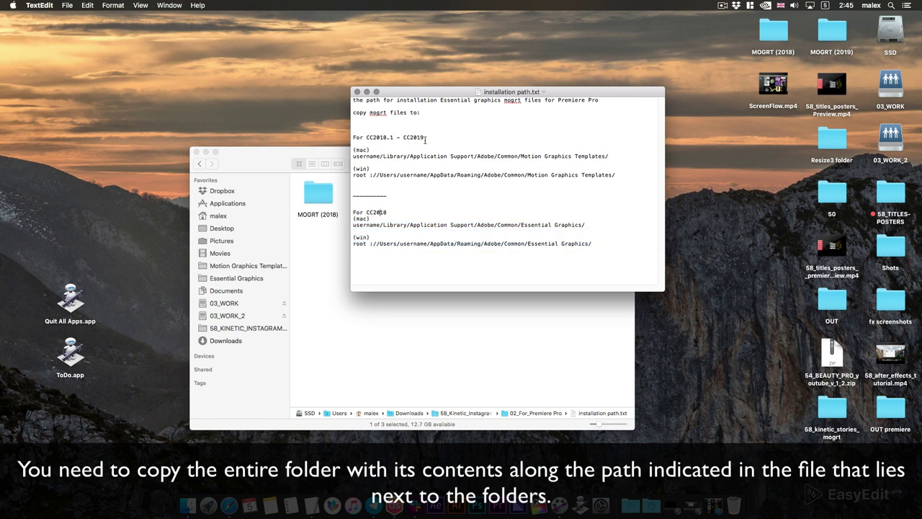
Highlight the 'For CC2018.1 - CC2019' and 'For CC2018' version headings.
left_click_drag(426, 139, 353, 136)
left_click_drag(390, 213, 352, 212)
left_click(448, 210)
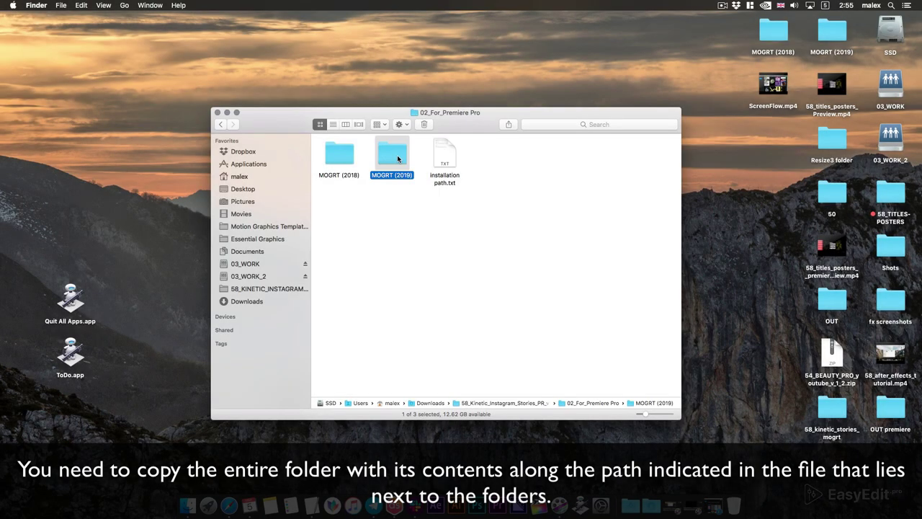
Copy the MOGRT (2019) folder and paste it into the Motion Graphics Templates folder.
right_click(393, 158)
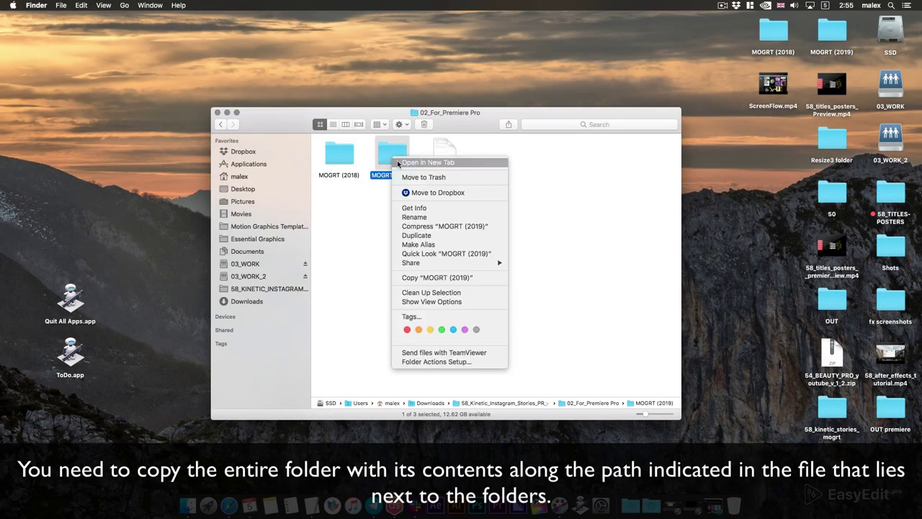
left_click(443, 278)
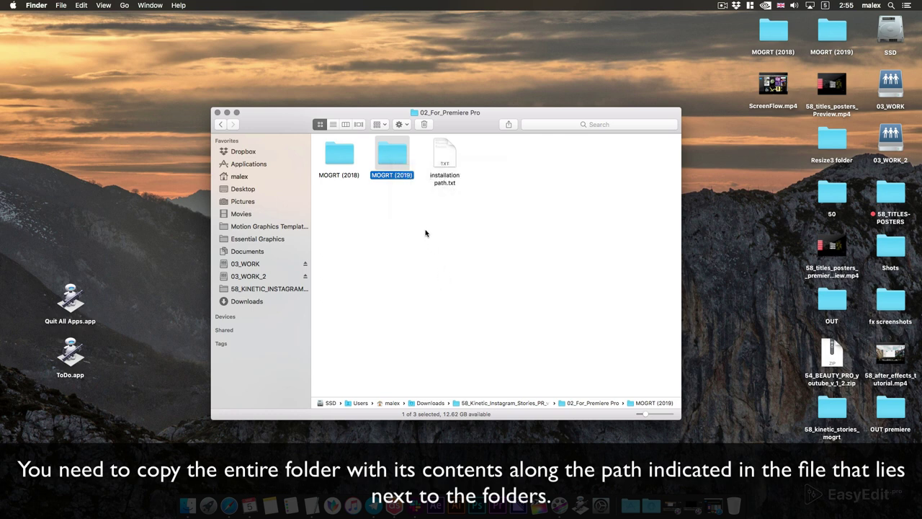
left_click(453, 188)
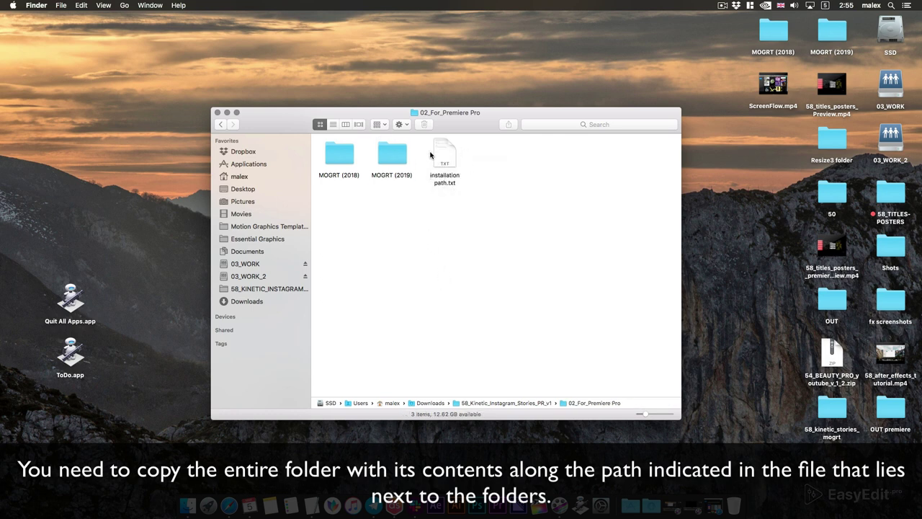
left_click(292, 229)
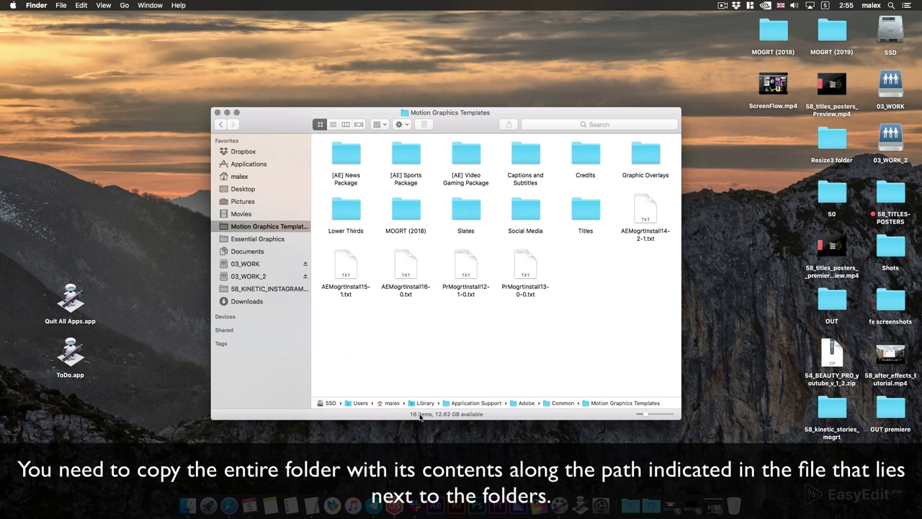
right_click(564, 310)
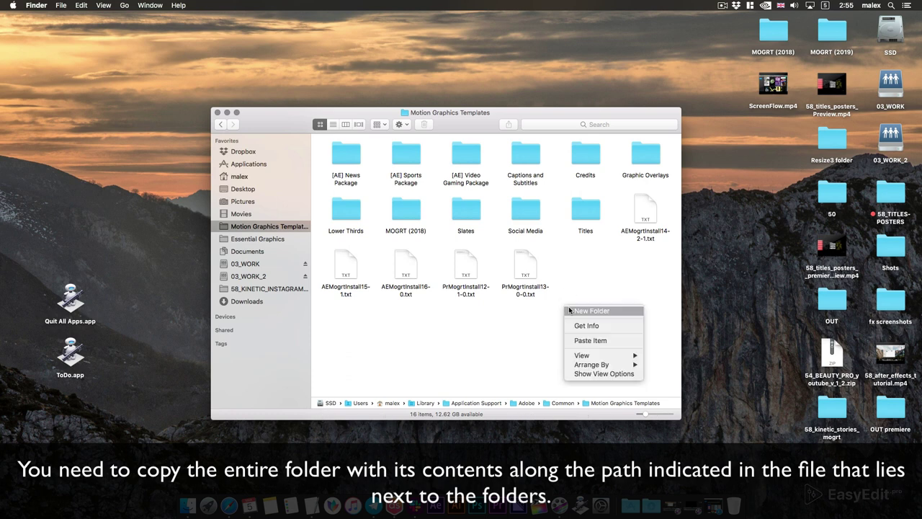
left_click(585, 343)
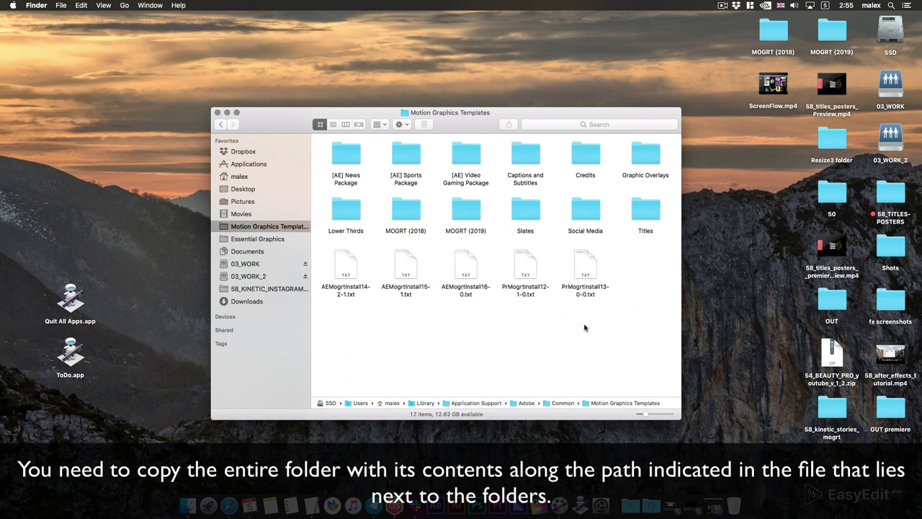
Open the pasted MOGRT (2019) folder to confirm its 32 .mogrt templates.
left_click(467, 214)
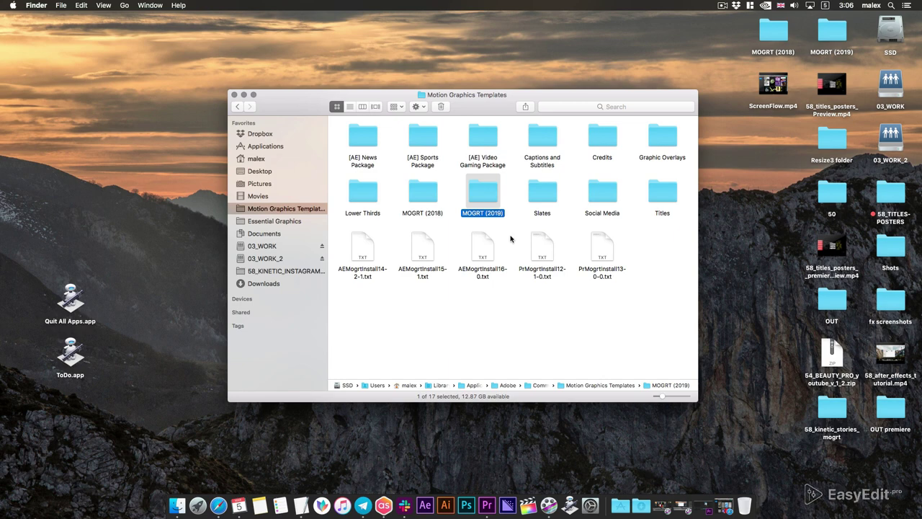
double_click(479, 195)
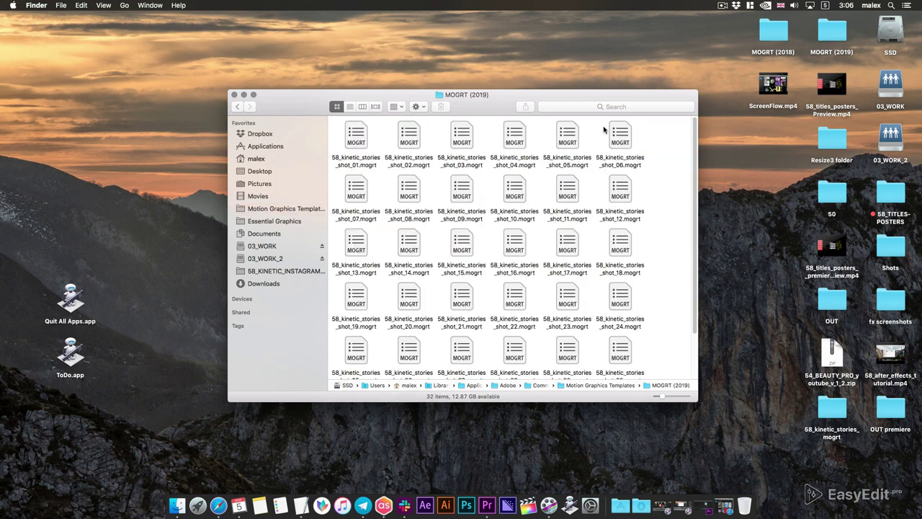
left_click_drag(337, 121, 596, 370)
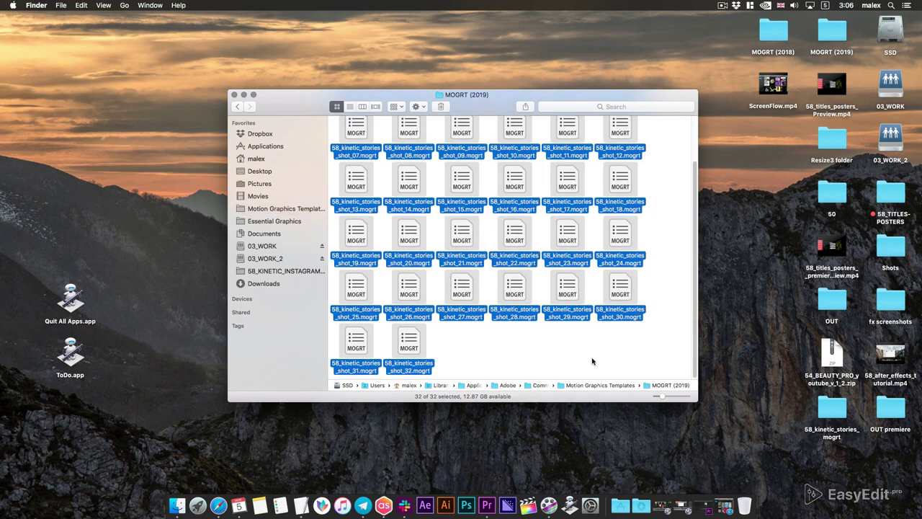
left_click(593, 361)
left_click(237, 106)
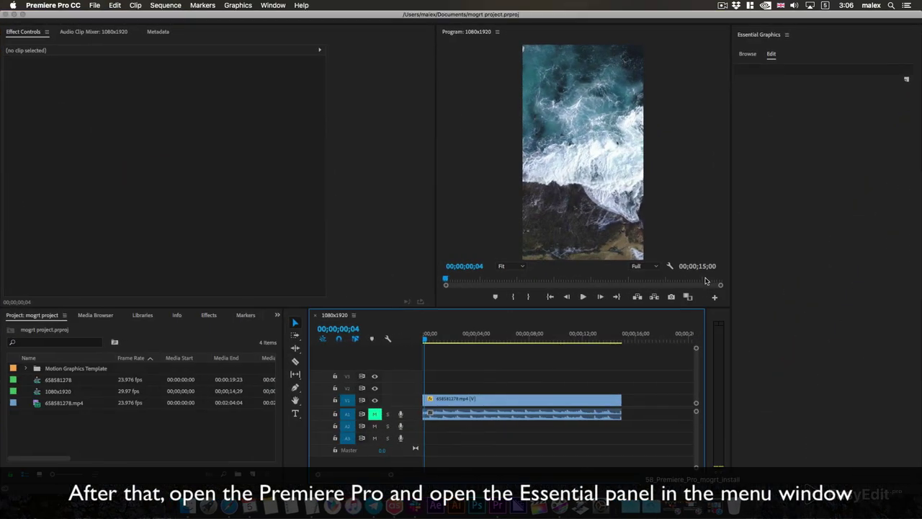
Show the Essential Graphics panel and browse the 58_kinetic_stories shot templates.
left_click(753, 55)
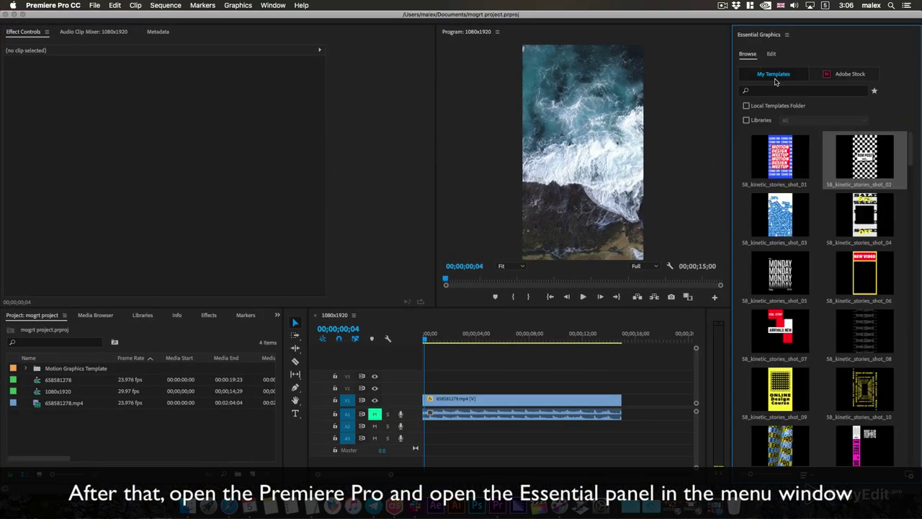
mouse_move(911, 151)
left_mouse_down()
mouse_move(913, 197)
mouse_move(909, 139)
left_mouse_up()
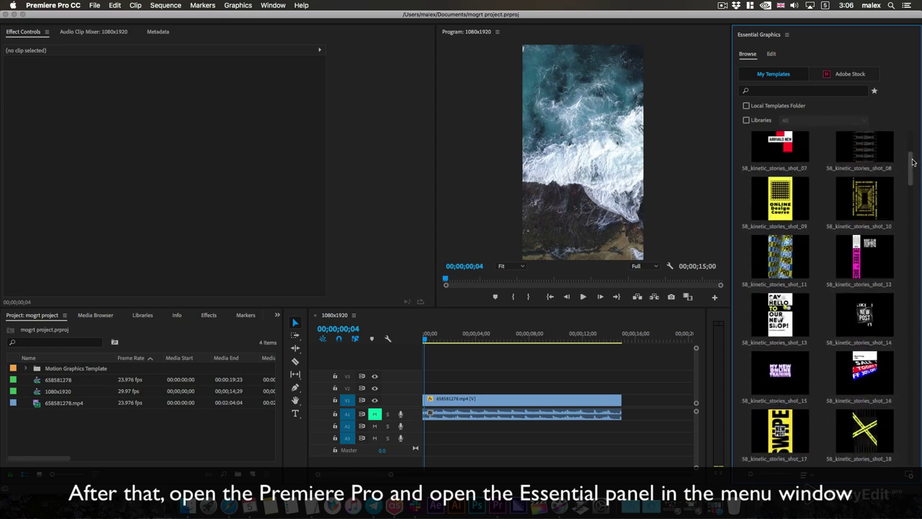
left_click(273, 6)
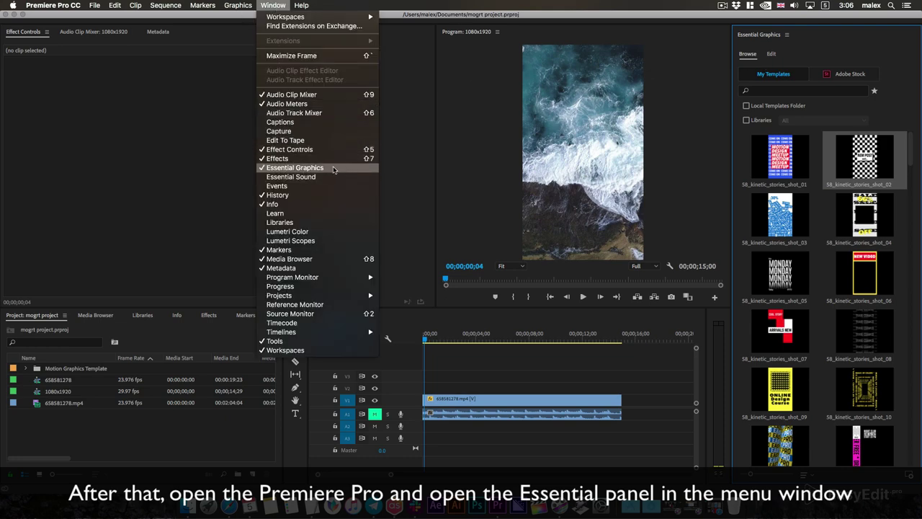
left_click(332, 168)
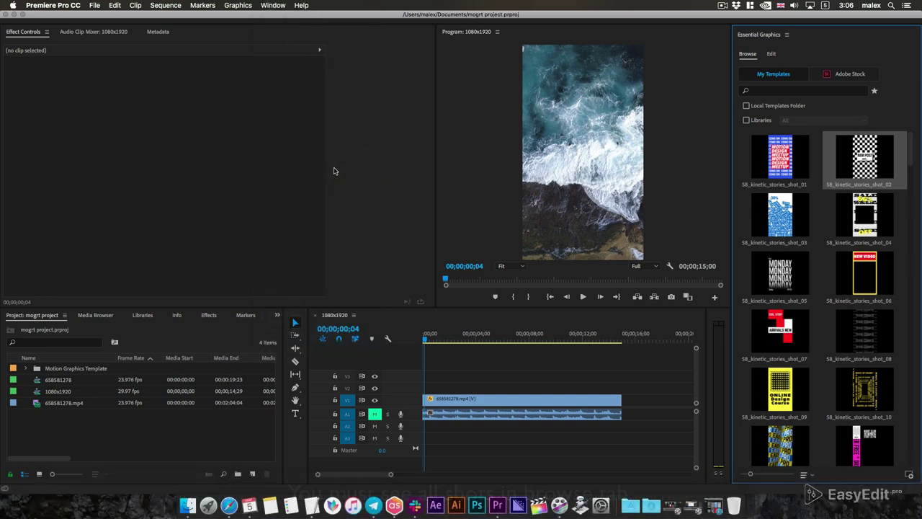
left_click(553, 378)
left_click(768, 189)
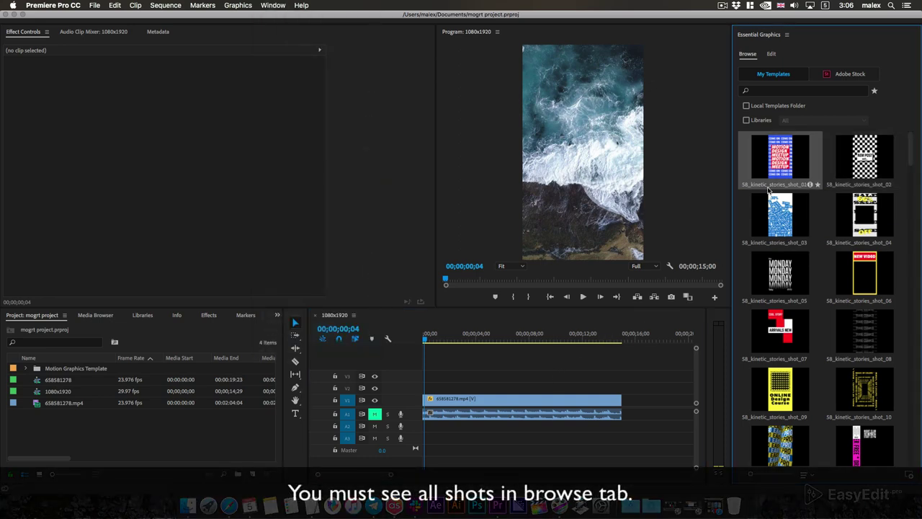
Place the 58_kinetic_stories_shot_02 template on V2 above the ocean clip and preview at 3;15.
left_click_drag(865, 157, 461, 387)
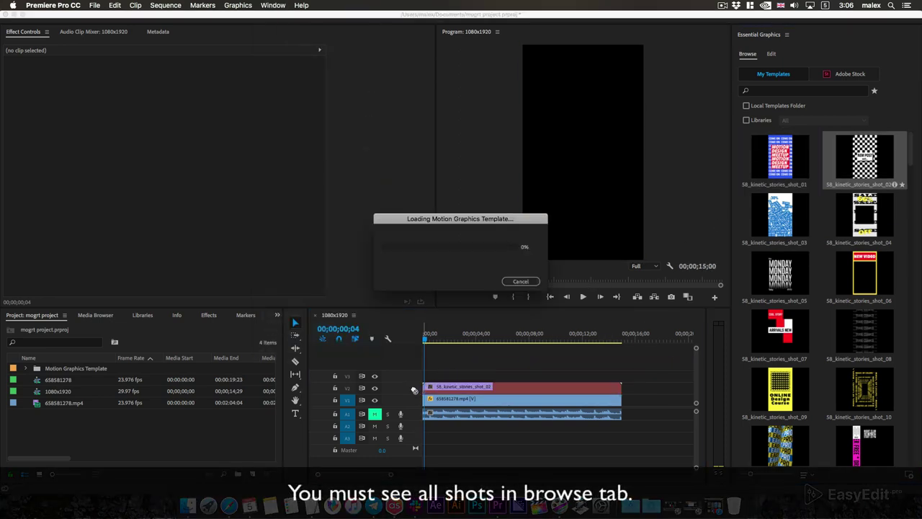
left_click_drag(437, 339, 471, 341)
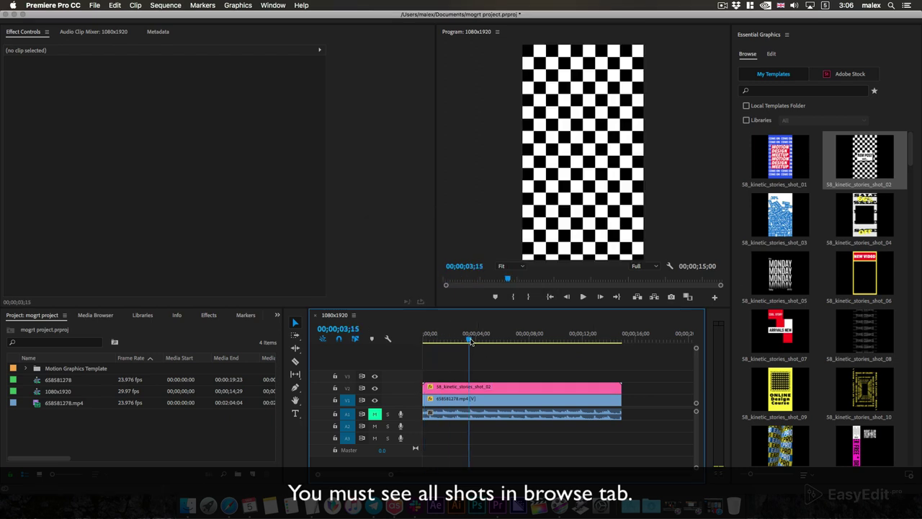
left_click(517, 387)
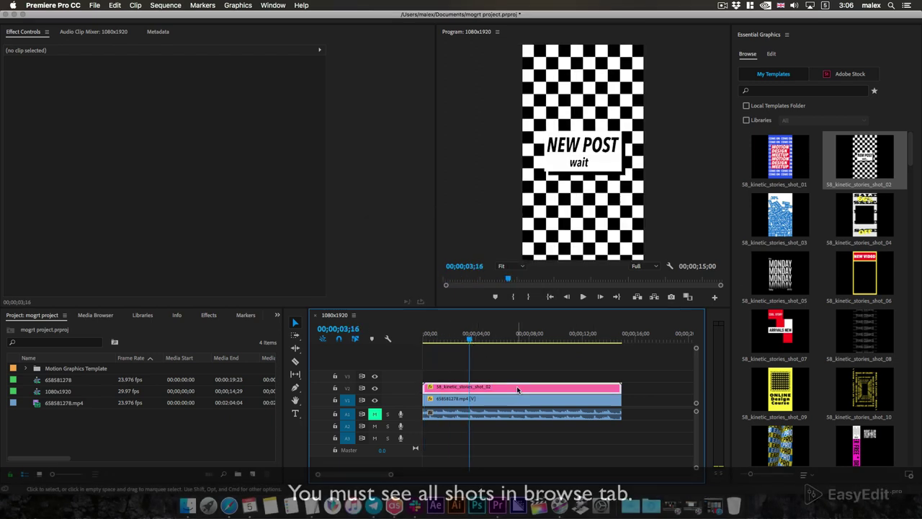
Inspect the shot_02 template's editable text and colour settings in Essential Graphics.
left_click(748, 54)
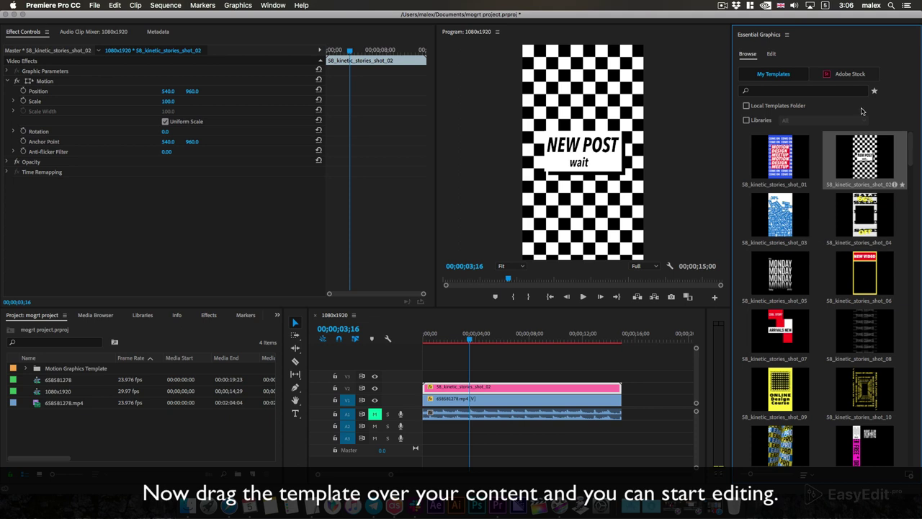
left_click(770, 54)
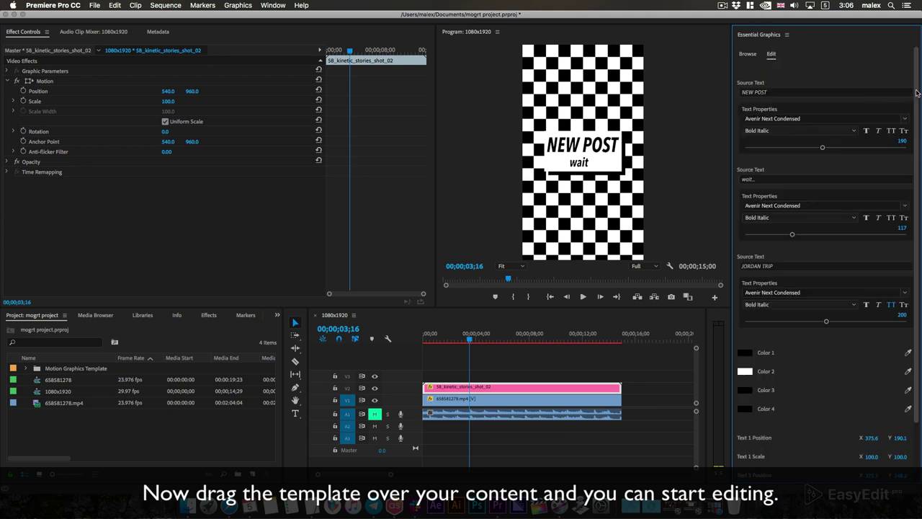
scroll(920, 166, "down", 3)
scroll(920, 166, "up", 3)
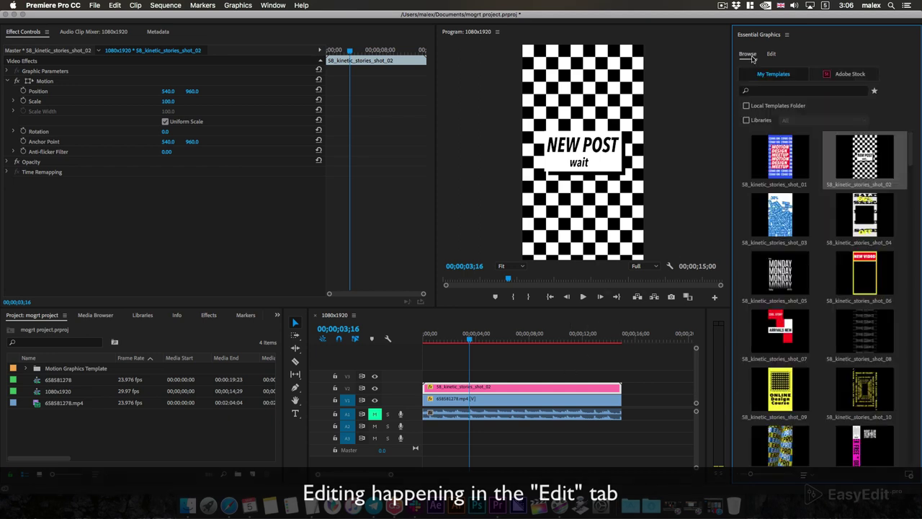
left_click(748, 54)
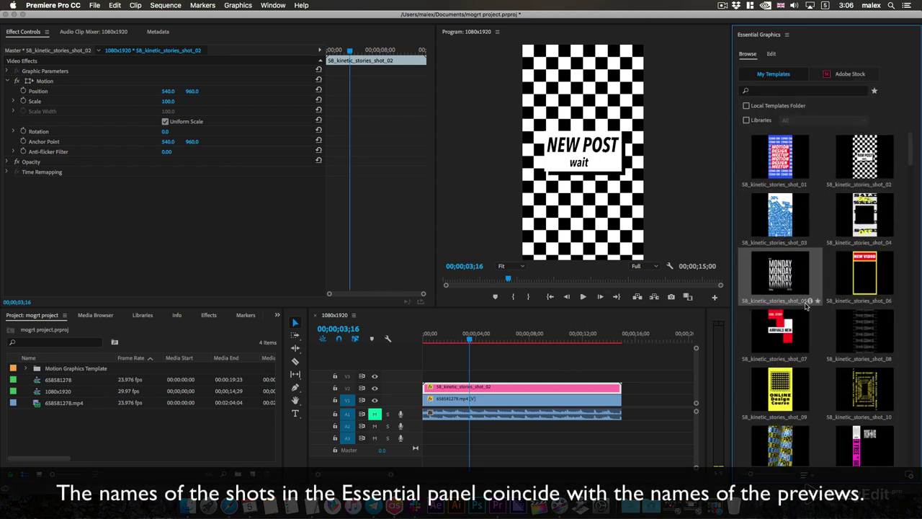
Scroll the EasyEdit shot catalog in Safari through the SHOT_05 to SHOT_12 previews.
left_click(716, 508)
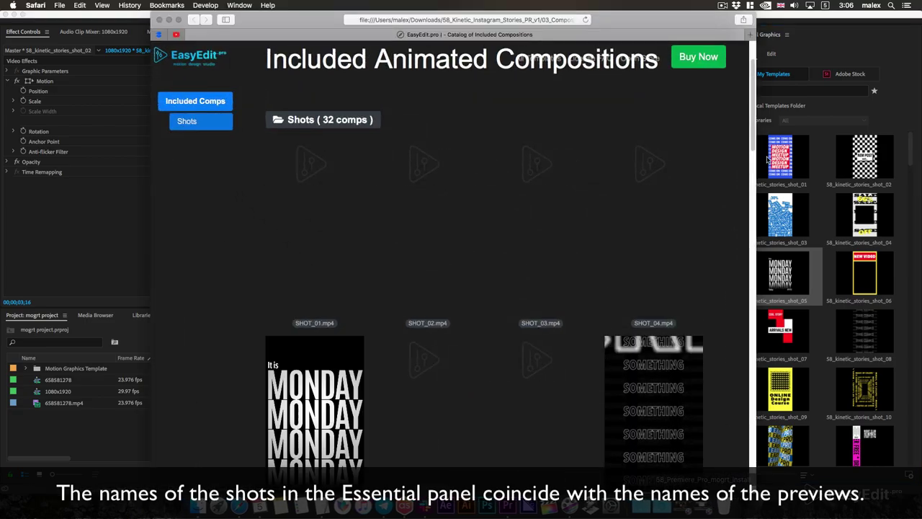
scroll(749, 82, "down", 2)
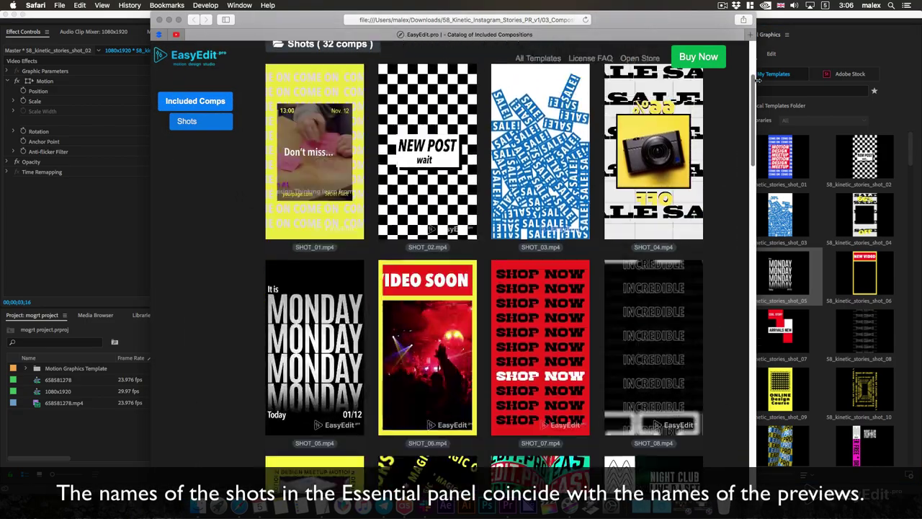
scroll(755, 81, "down", 2)
scroll(518, 287, "down", 2)
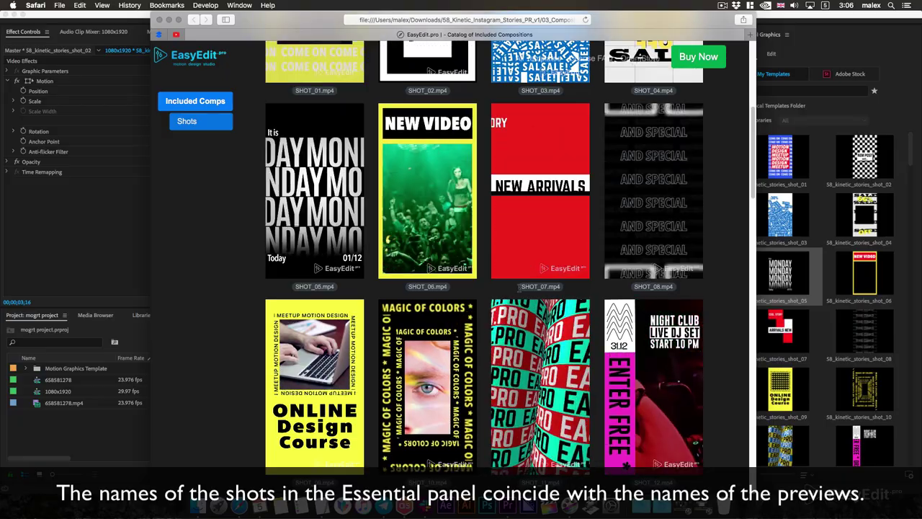
double_click(654, 286)
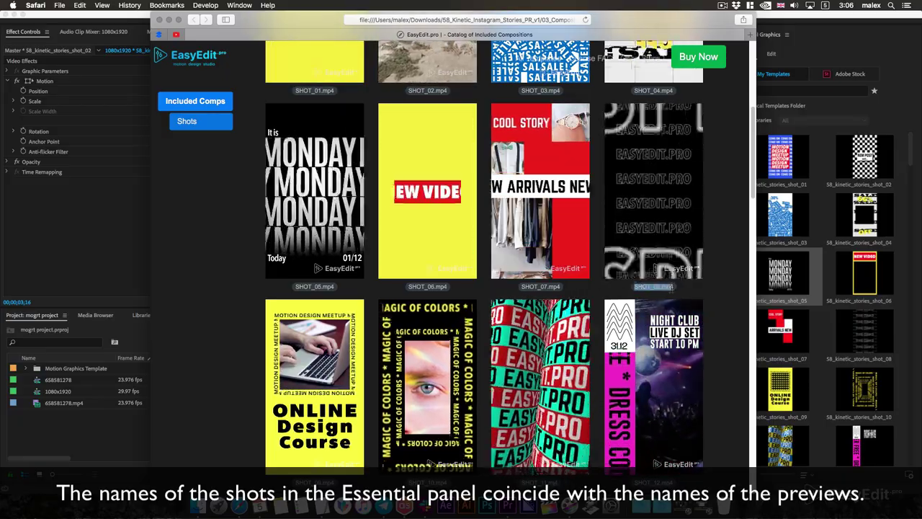
scroll(348, 433, "down", 1)
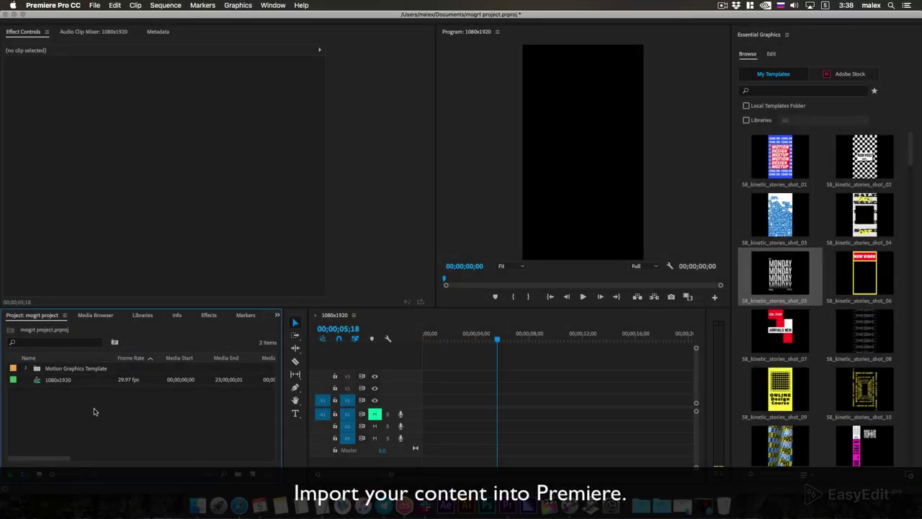
Import ocean_waves.mp4 into the project and place it on the timeline.
right_click(94, 409)
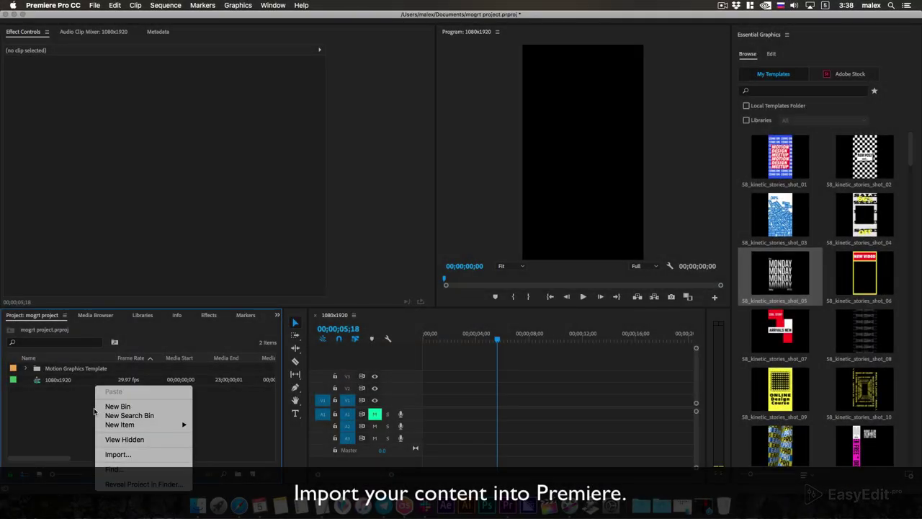
left_click(137, 455)
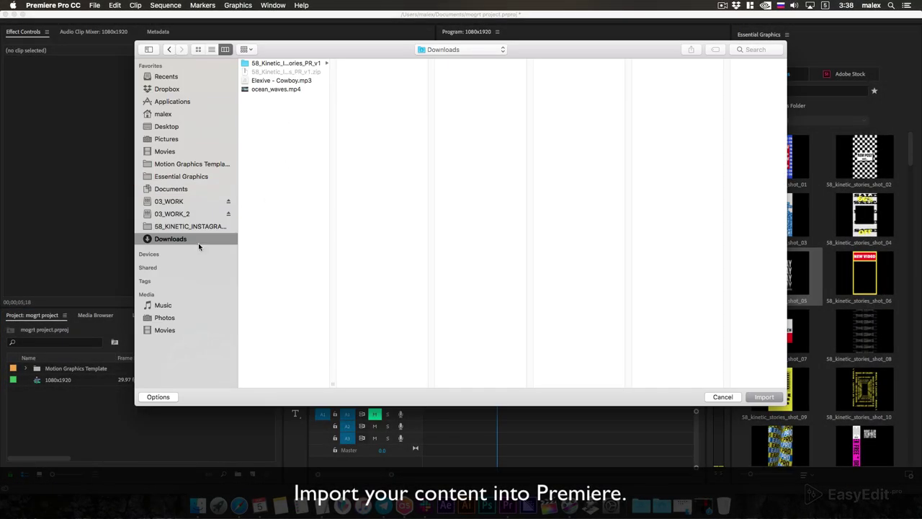
left_click(276, 89)
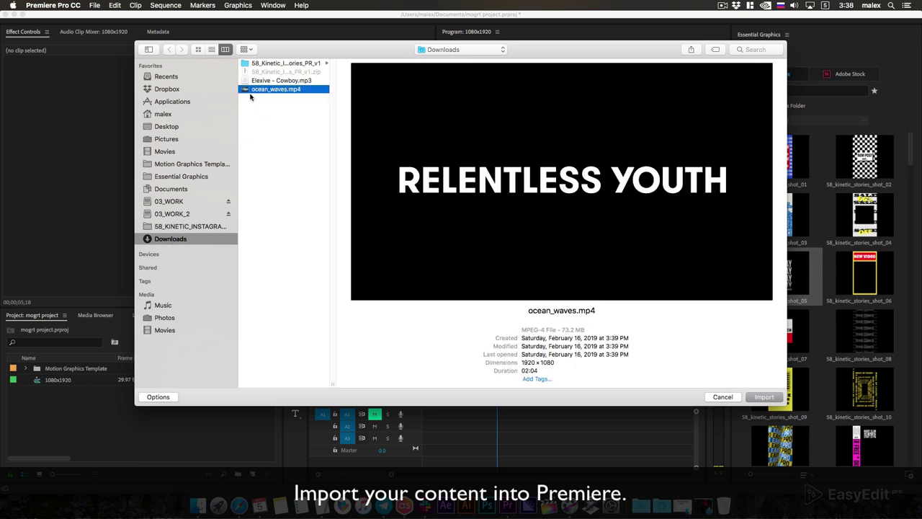
left_click(765, 397)
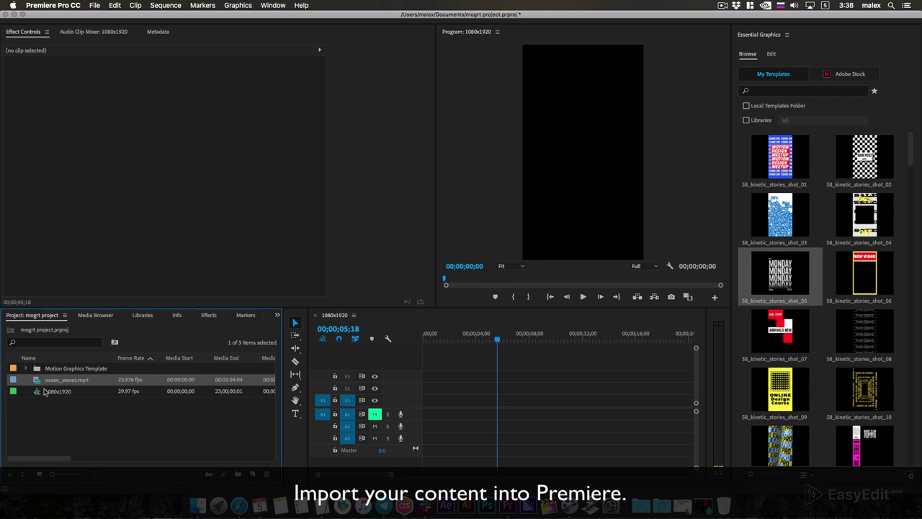
left_click_drag(69, 381, 426, 401)
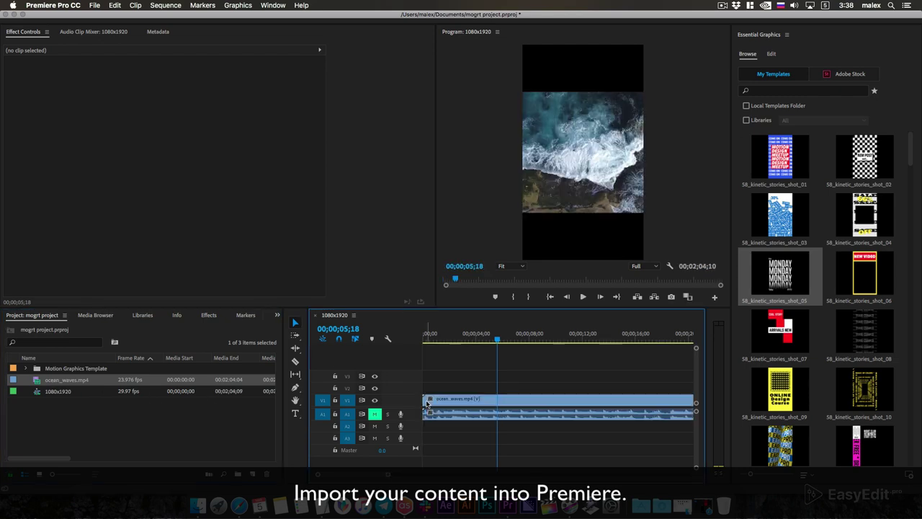
Scale the ocean clip to 206 to fill the frame, trim its start and close the gap.
left_click(473, 410)
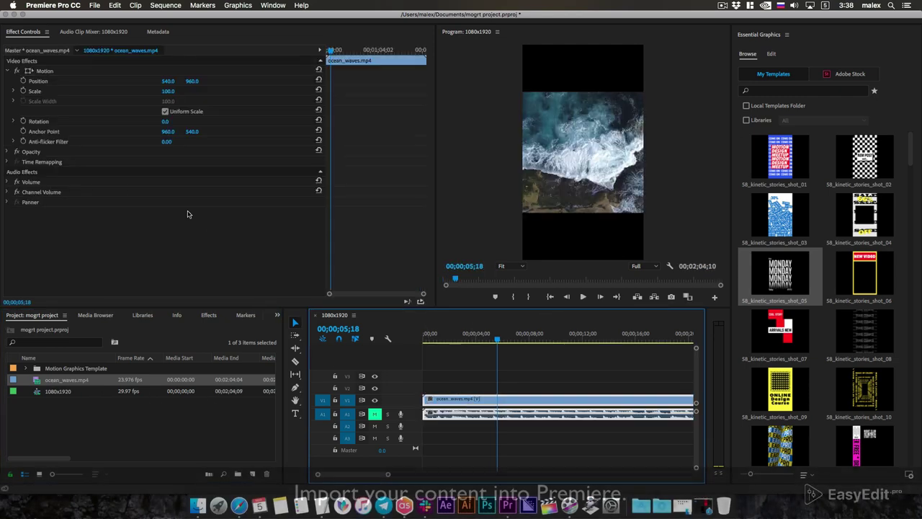
left_click_drag(167, 91, 216, 91)
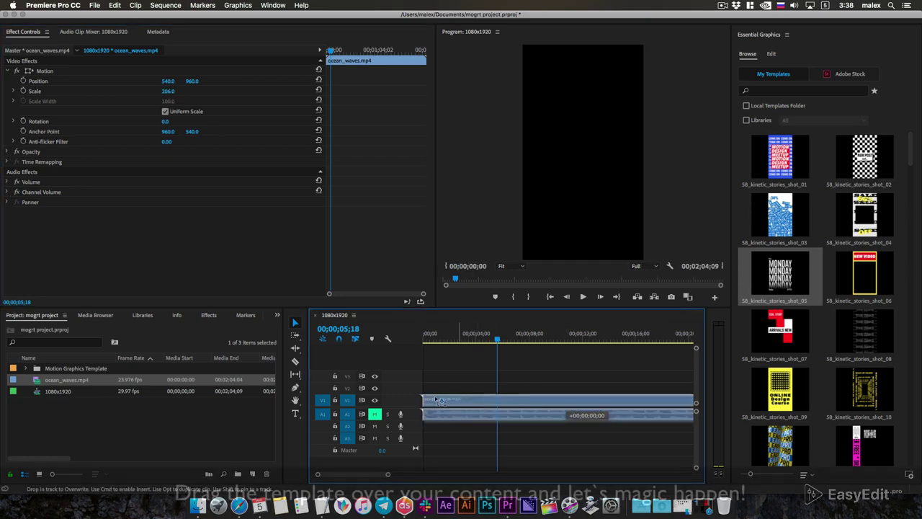
mouse_move(425, 400)
left_mouse_down()
mouse_move(538, 400)
mouse_move(431, 400)
left_mouse_up()
left_click(507, 338)
left_click_drag(511, 340, 526, 338)
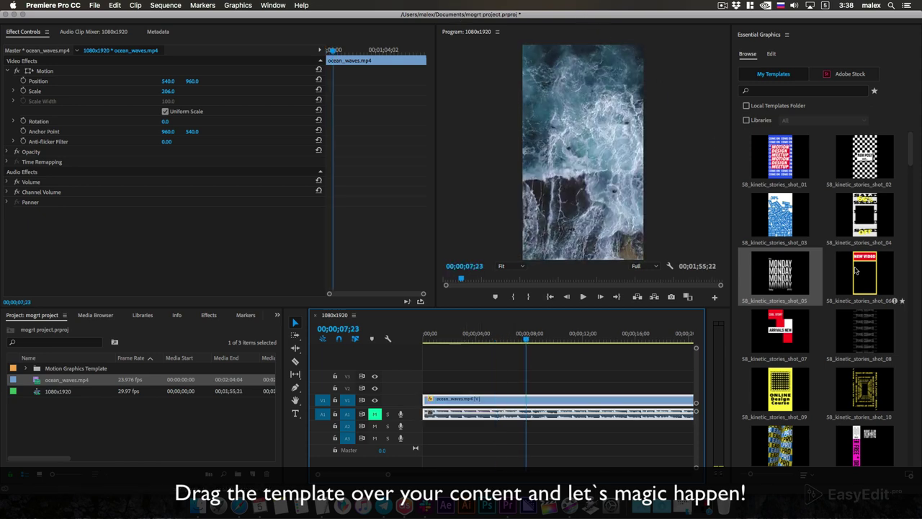
Place the shot_04 SALE template above the ocean clip, select it and scrub its animation.
left_click_drag(865, 215, 431, 390)
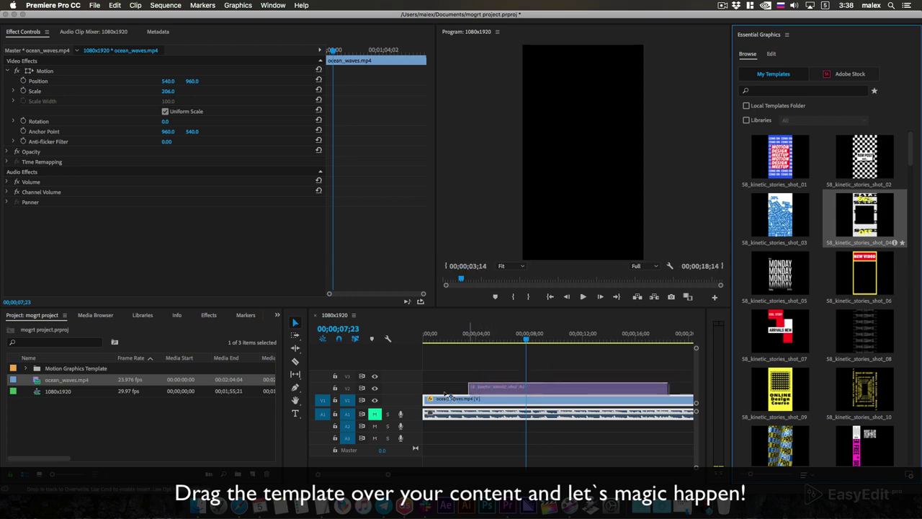
key("Home")
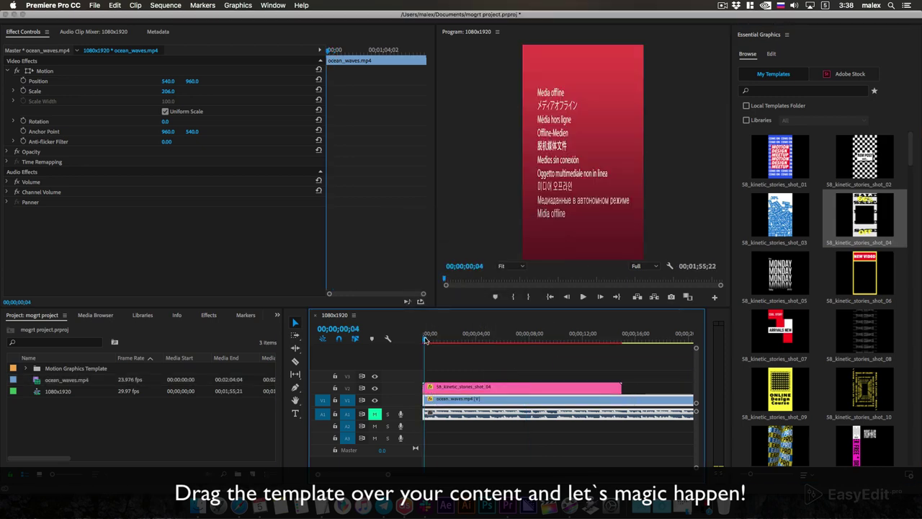
key("space")
left_click(443, 389)
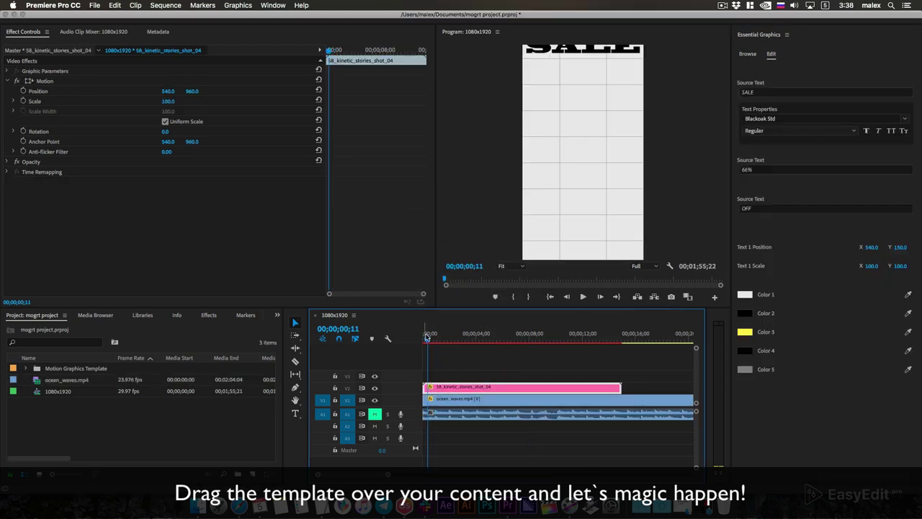
left_click(435, 340)
left_click_drag(437, 341, 525, 343)
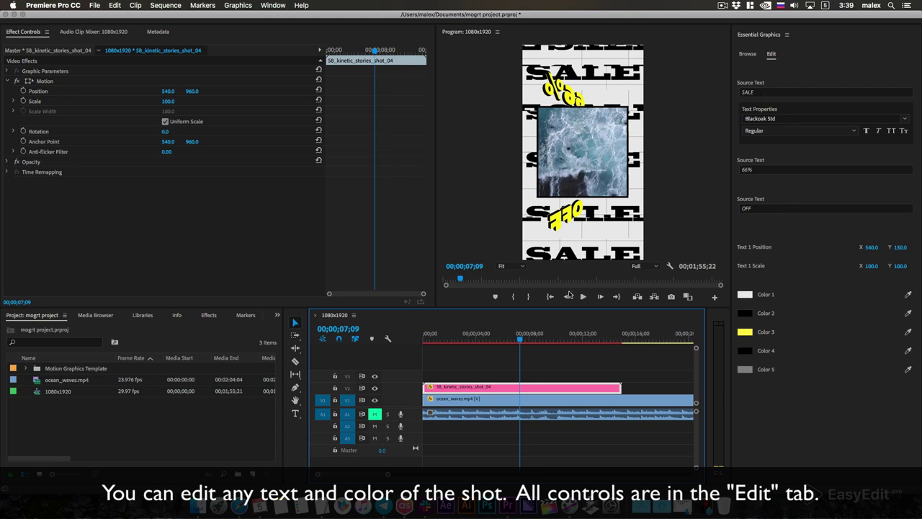
Replace the Source Text SALE with YOUR TEXT and drag Text 1 Scale to 79.
left_click(744, 95)
type("YOUR TEXT")
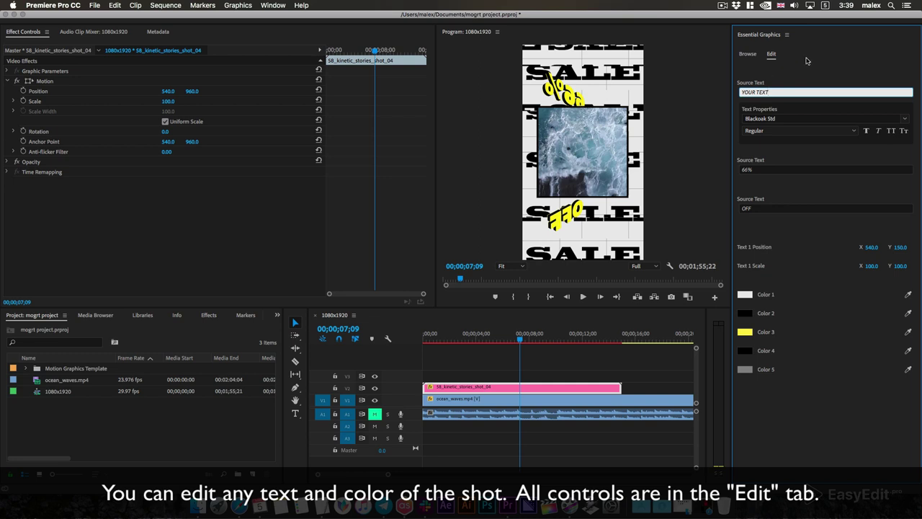
left_click(808, 62)
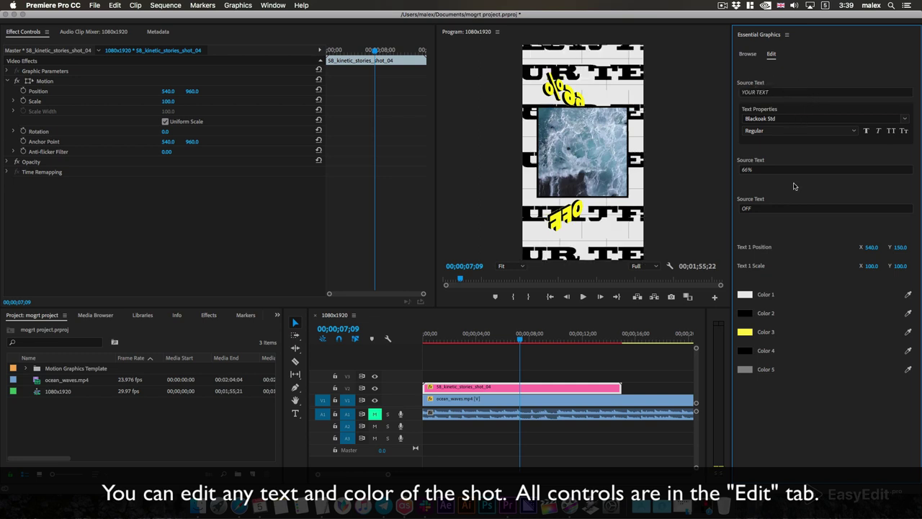
mouse_move(871, 266)
left_mouse_down()
mouse_move(829, 265)
mouse_move(900, 265)
left_mouse_up()
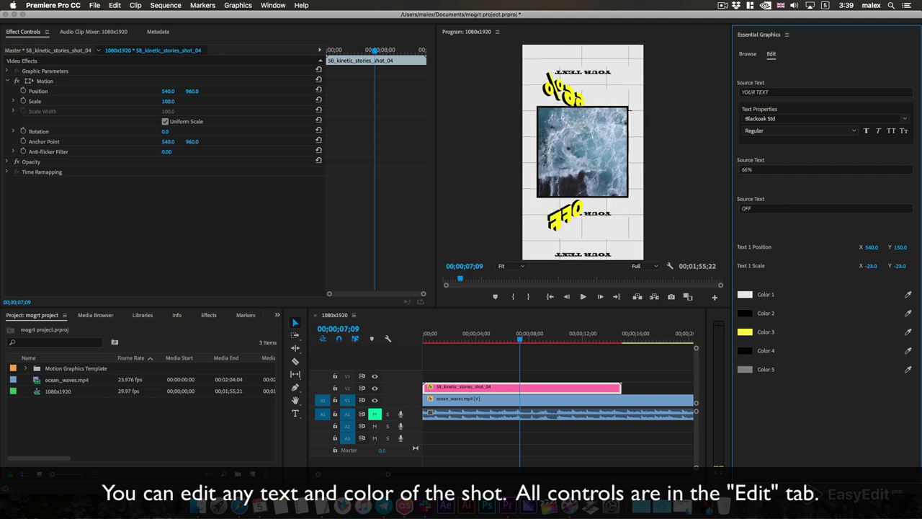
left_click_drag(901, 266, 899, 265)
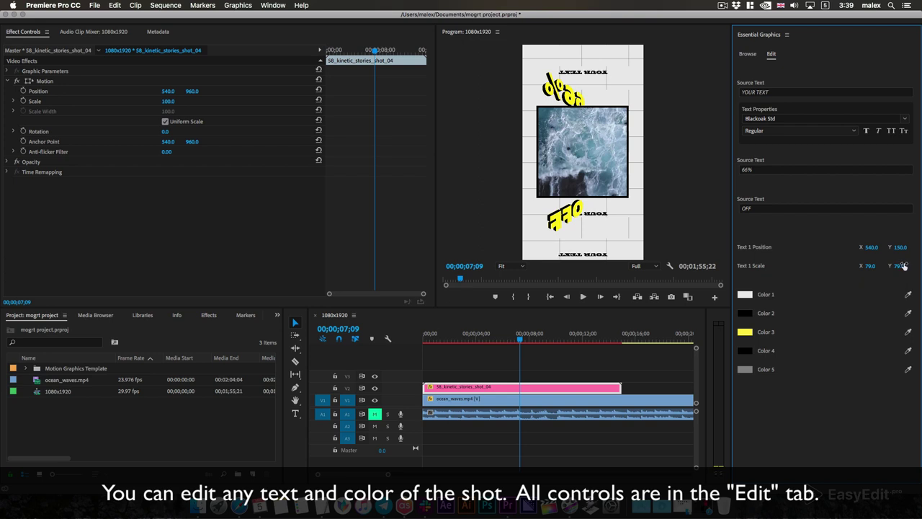
Enter Text 1 Scale values 40, then 56, and preview from an early frame.
left_click(899, 265)
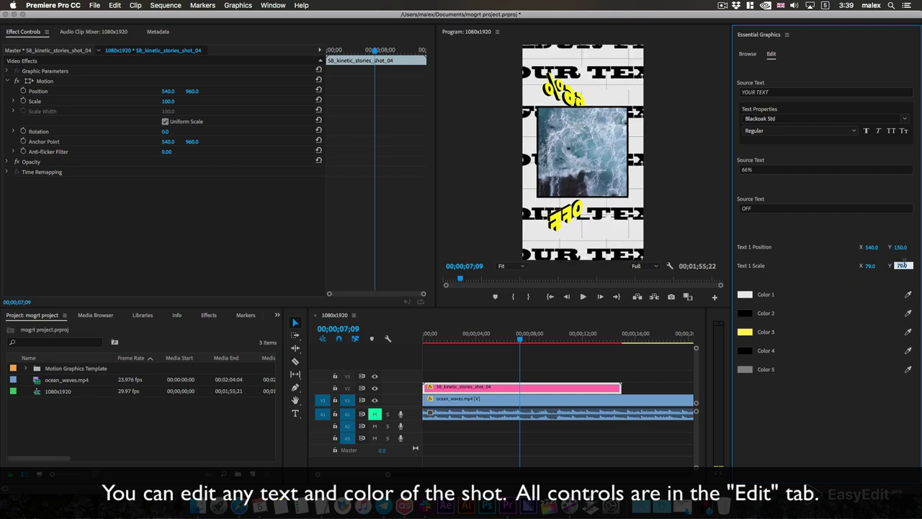
type("40")
key("Return")
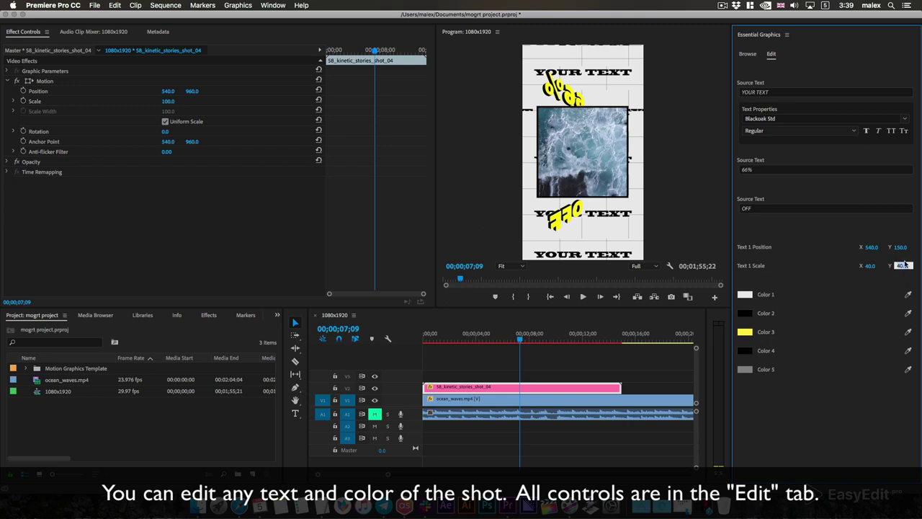
type("56")
key("Return")
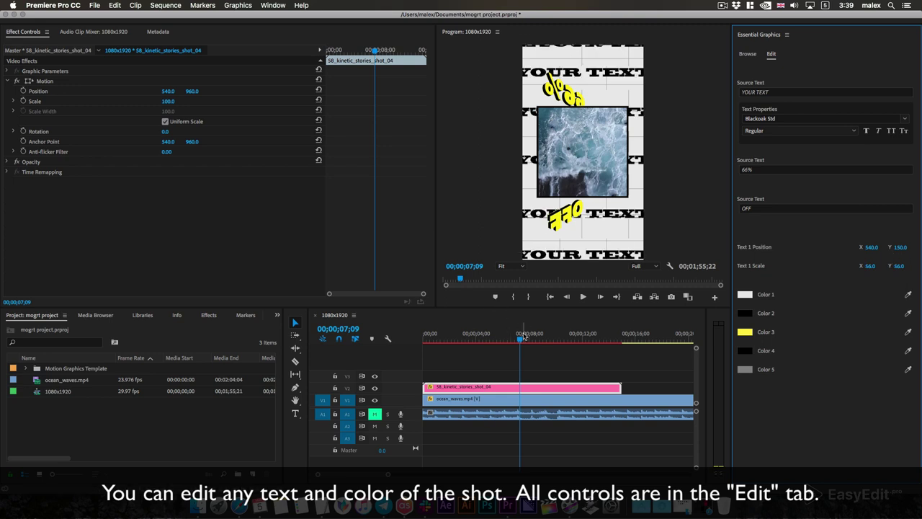
left_click_drag(524, 335, 441, 343)
left_click(902, 265)
type("45")
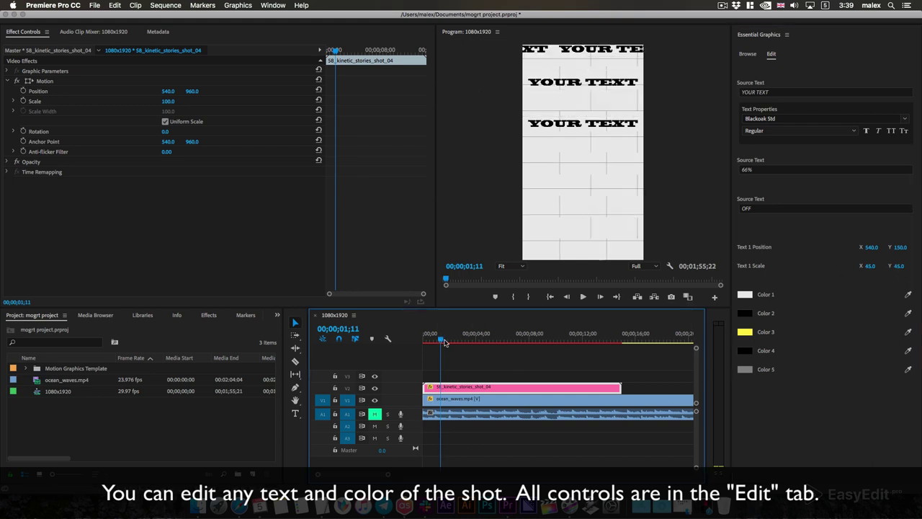
Try Charlemagne Std, then switch the YOUR TEXT rows to Georgia Regular.
left_click_drag(441, 340, 482, 342)
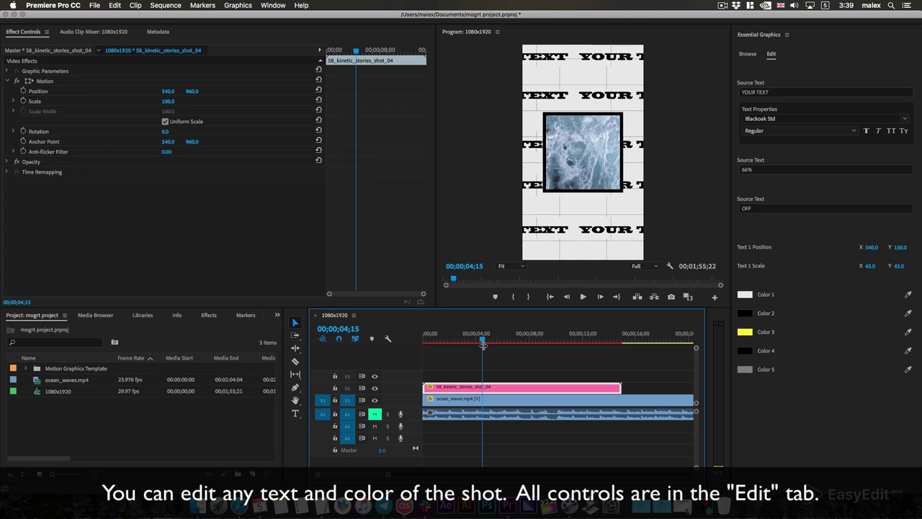
left_click(904, 119)
scroll(815, 211, "down", 3)
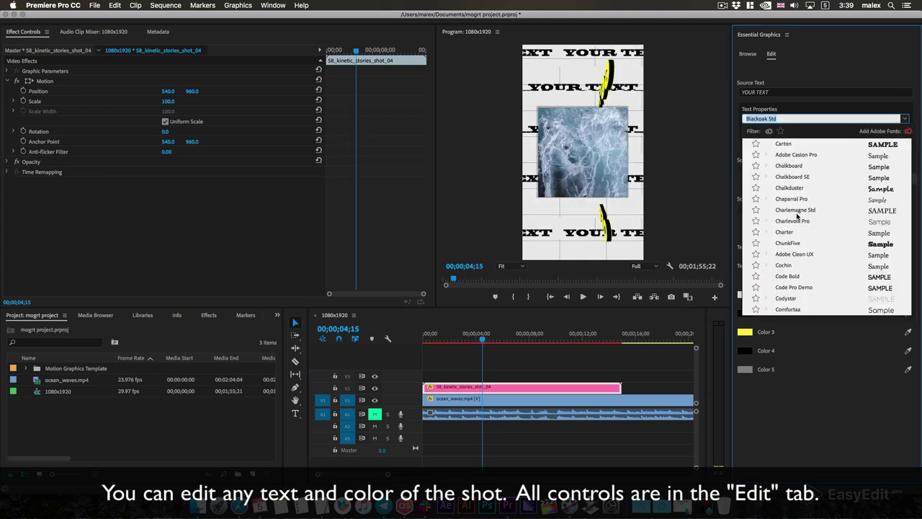
left_click(797, 215)
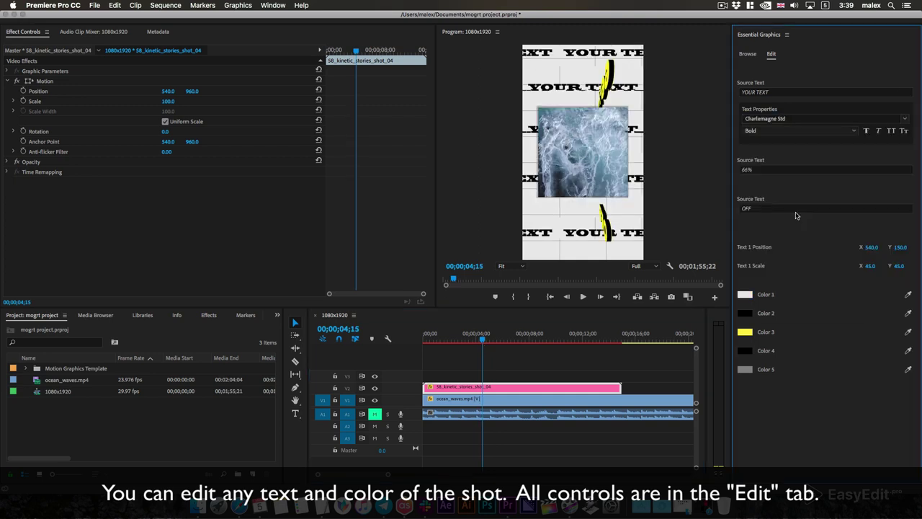
left_click(904, 120)
key("Escape")
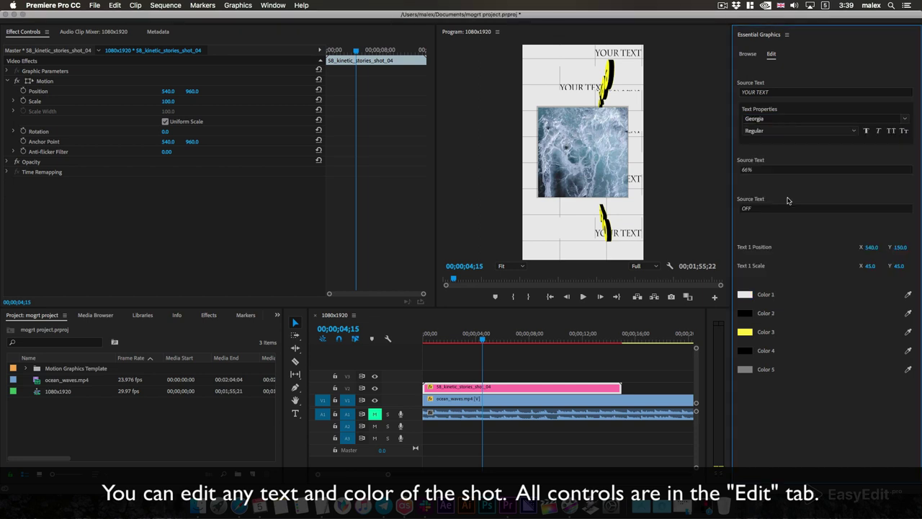
left_click(468, 339)
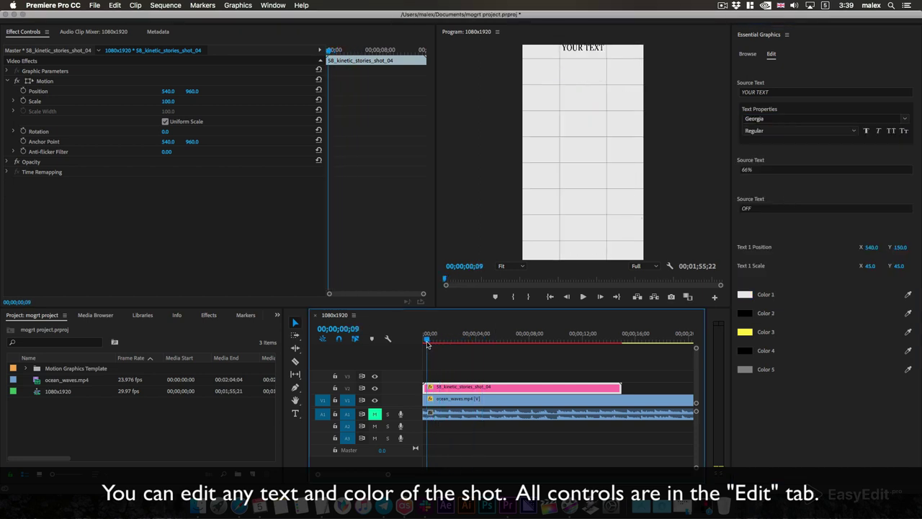
Scrub Text 1 Scale up to 88 and preview the enlarged rows over the ocean.
left_click_drag(444, 342, 440, 342)
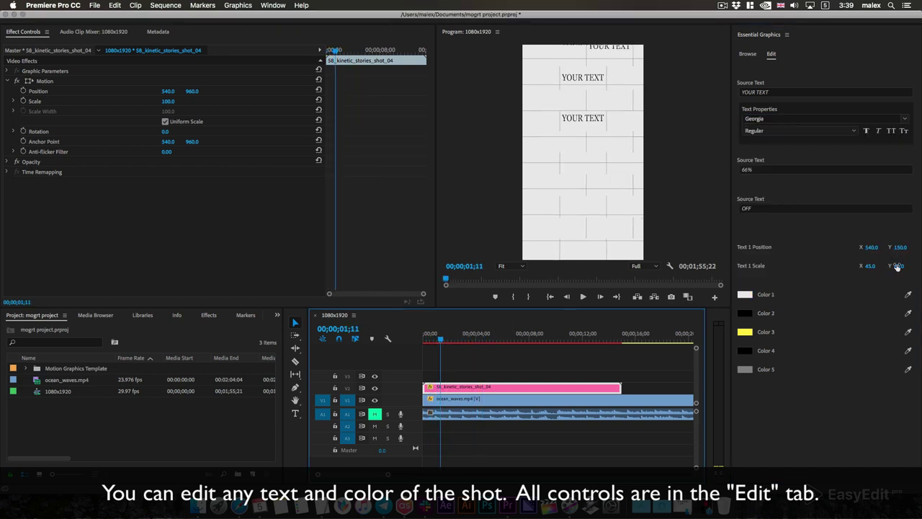
mouse_move(898, 265)
left_mouse_down()
mouse_move(921, 265)
mouse_move(445, 433)
left_mouse_up()
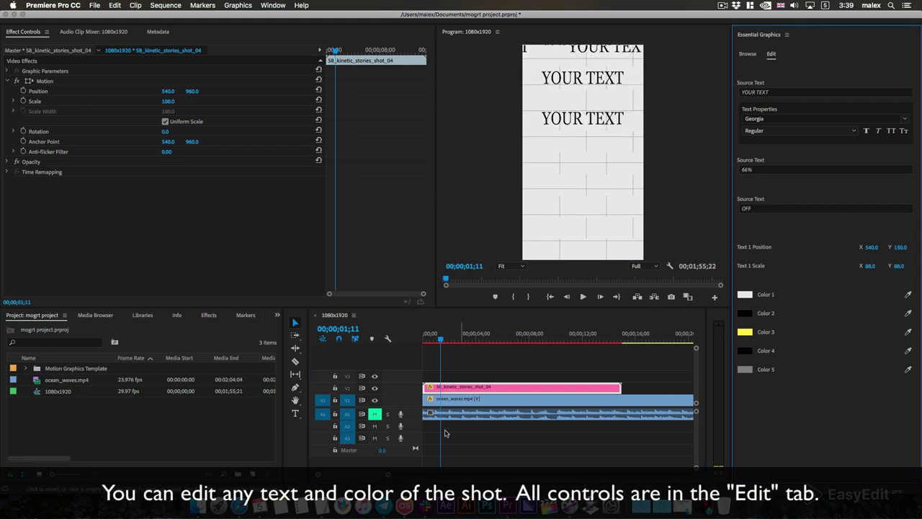
left_click_drag(444, 344, 473, 349)
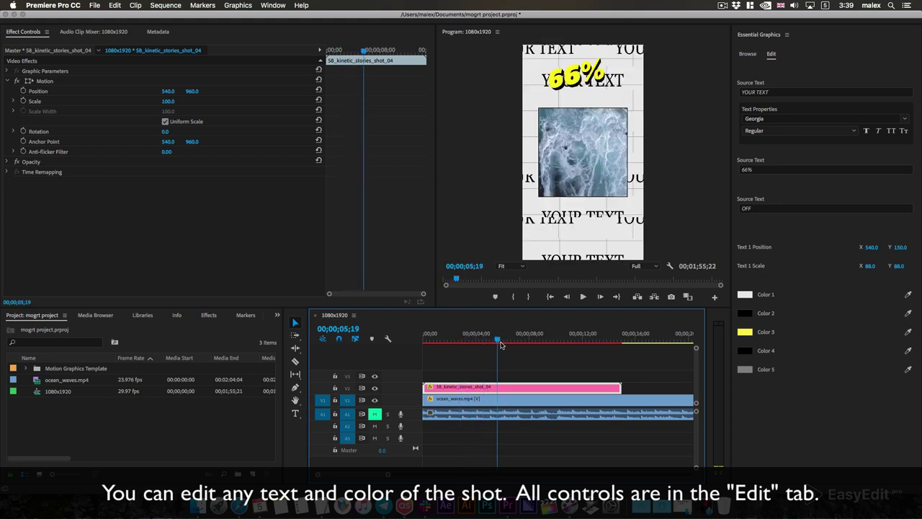
left_click_drag(474, 348, 526, 345)
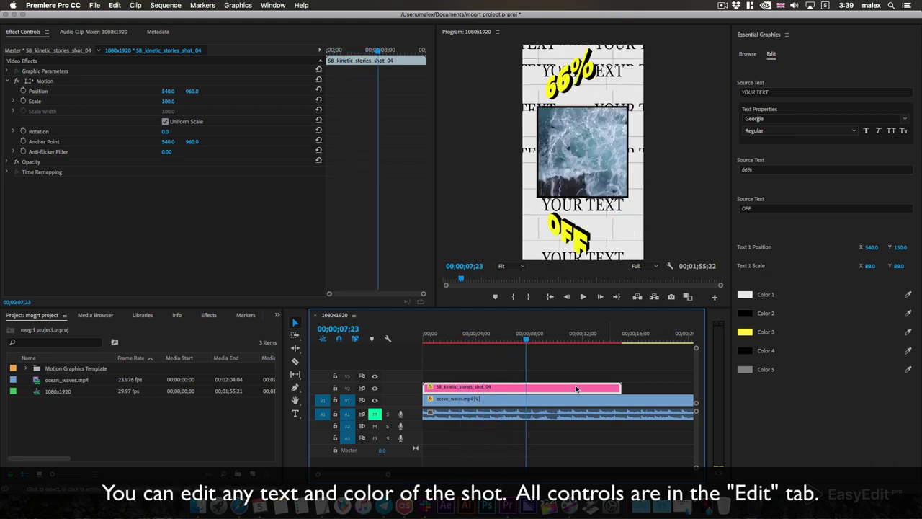
Change Color 1 to a pale cyan in the Color Picker.
left_click(746, 295)
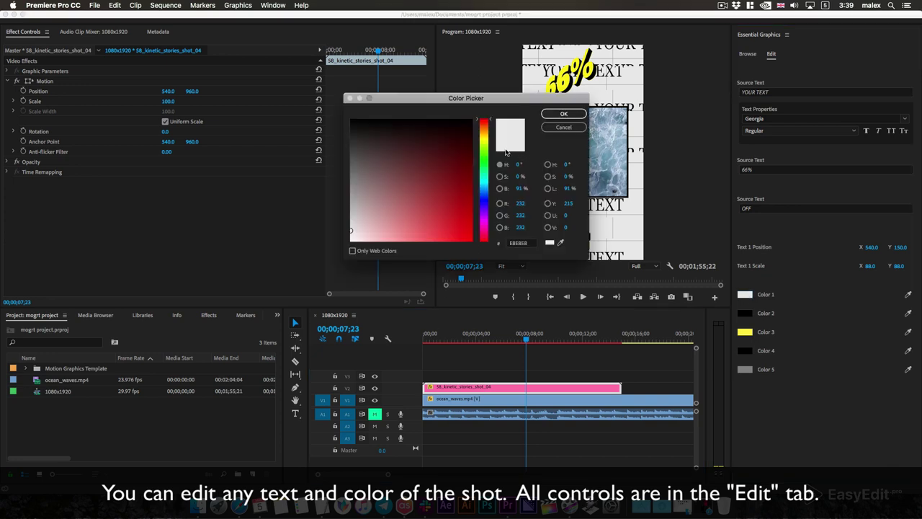
left_click(481, 183)
left_click_drag(371, 223, 398, 242)
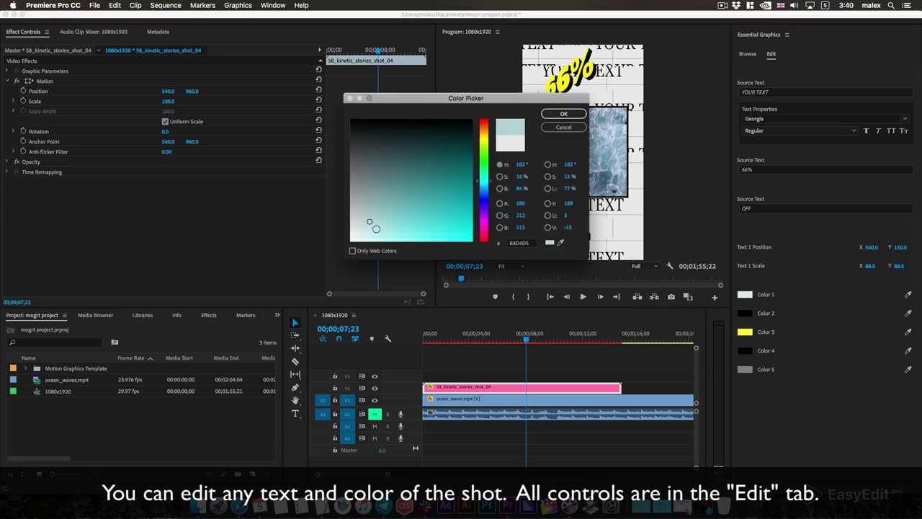
left_click(561, 115)
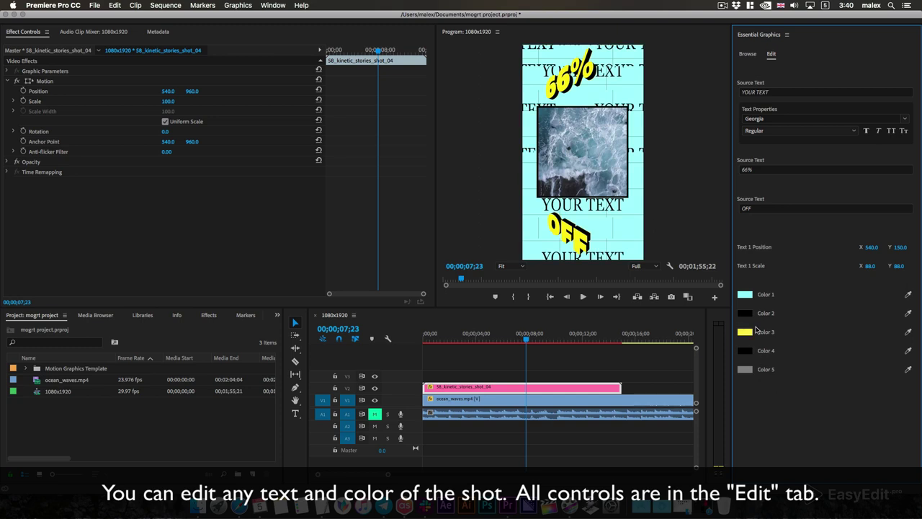
left_click(750, 170)
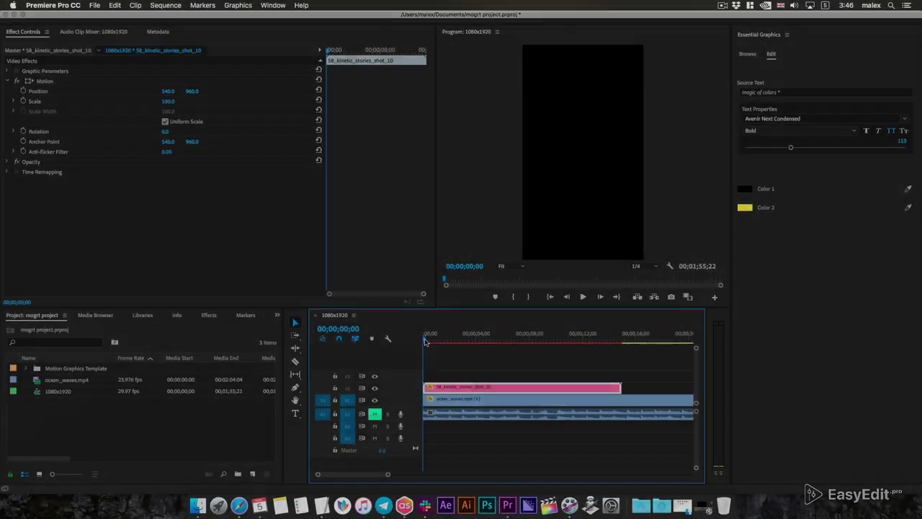
Play the MAGIC OF COLORS animation, set Color 2 to blue, and select the ocean clip.
left_click_drag(425, 342, 497, 352)
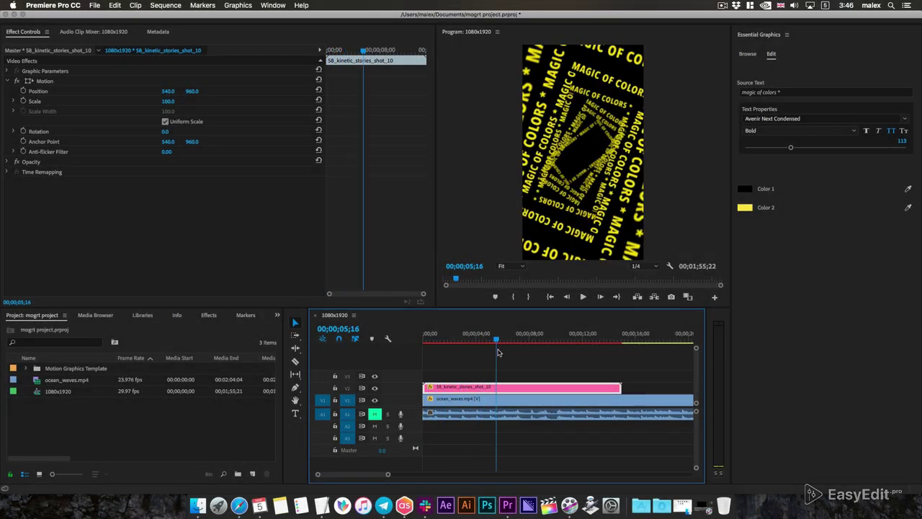
key("space")
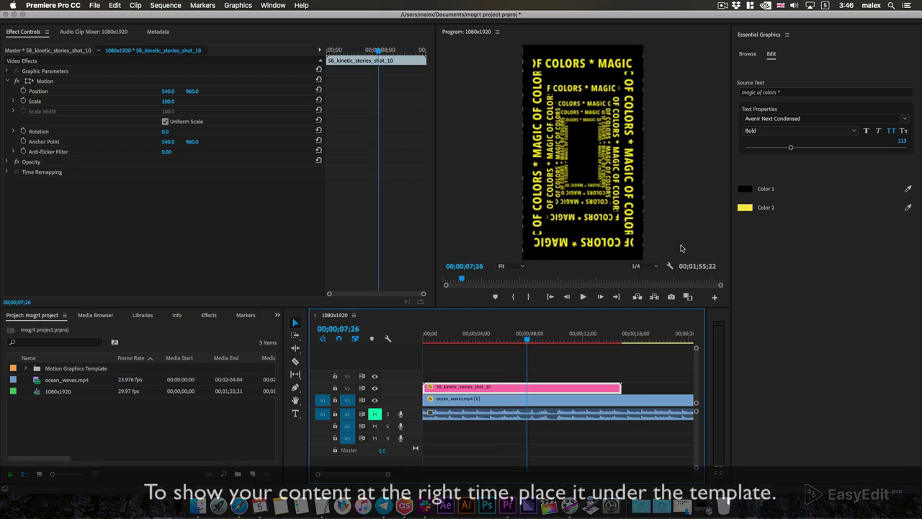
left_click(745, 208)
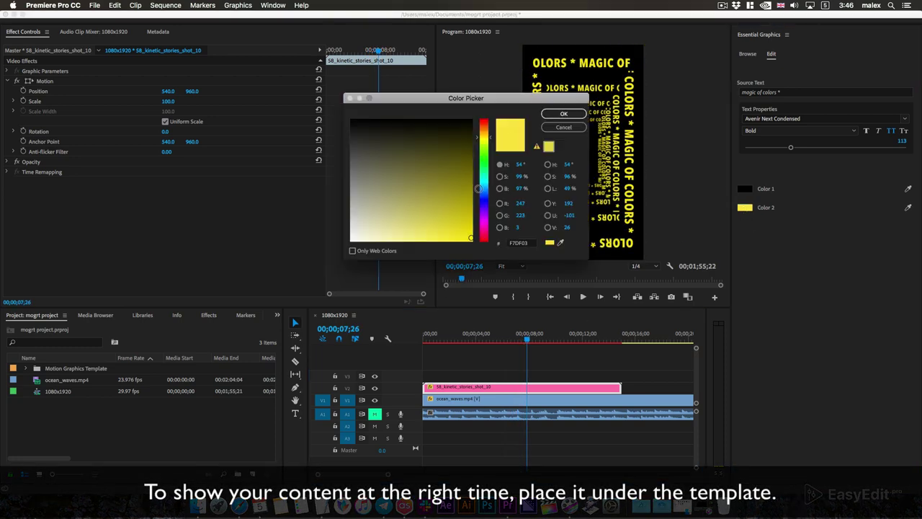
left_click_drag(488, 193, 489, 198)
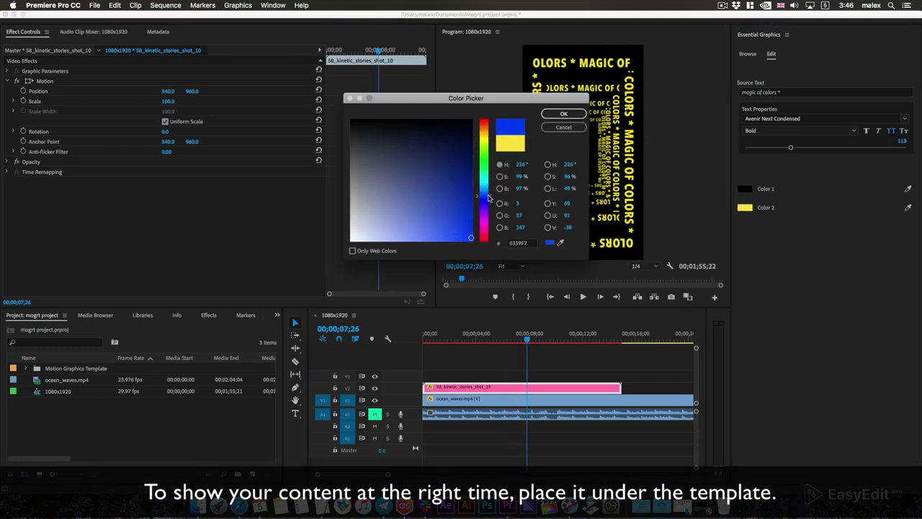
left_click(564, 114)
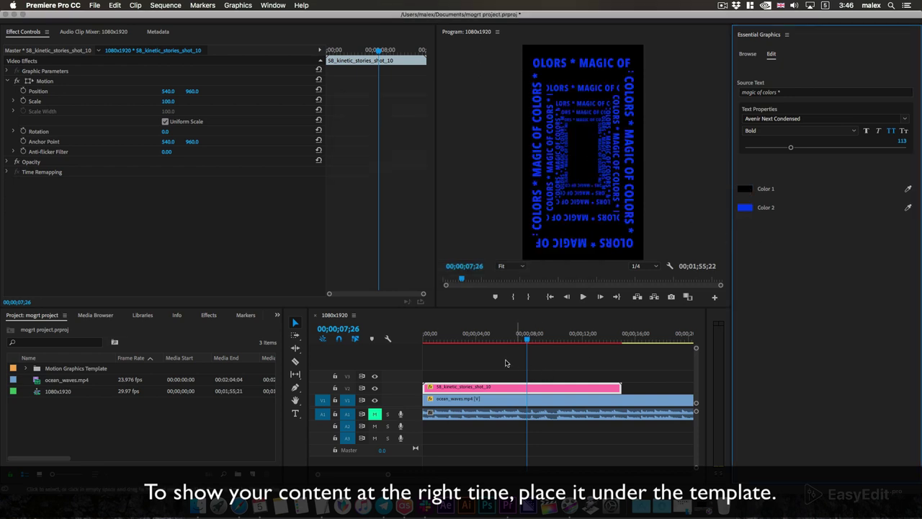
left_click_drag(527, 339, 565, 351)
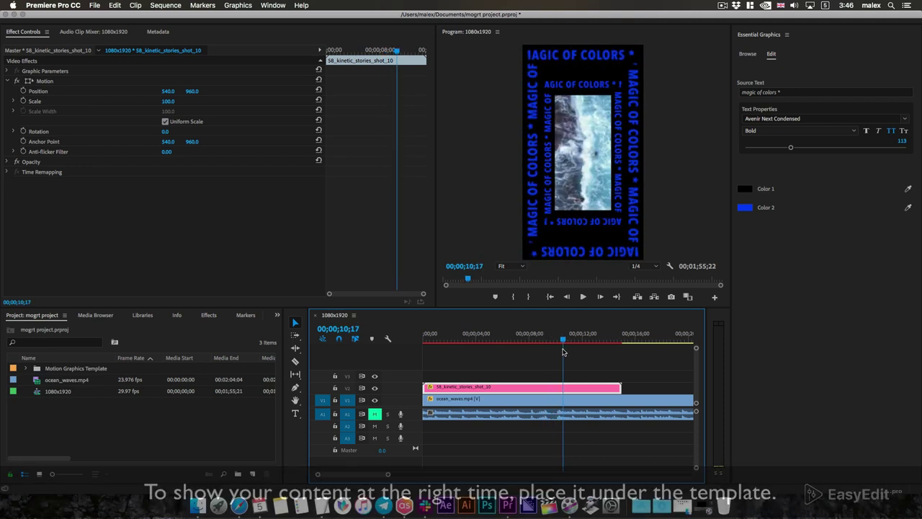
left_click(587, 400)
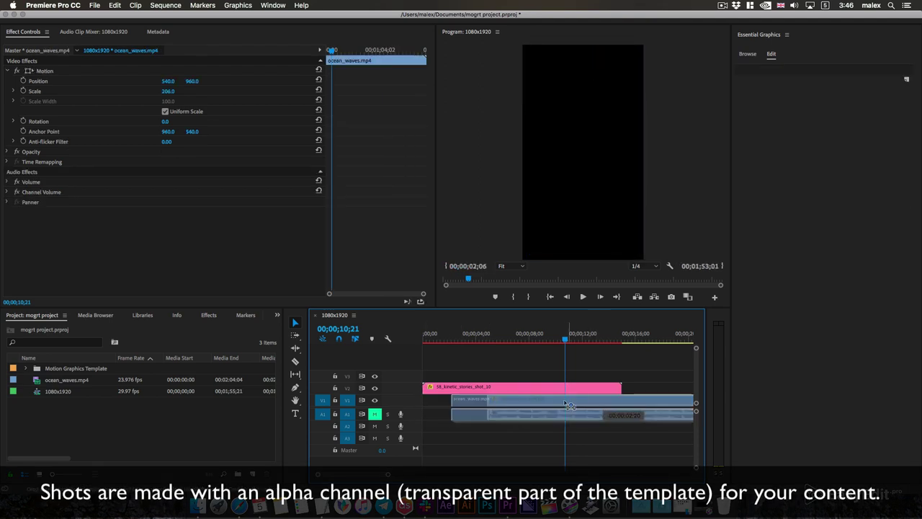
Toggle the V1 ocean track off and on, then open the Program monitor wrench menu.
mouse_move(565, 343)
left_mouse_down()
mouse_move(540, 348)
mouse_move(564, 350)
left_mouse_up()
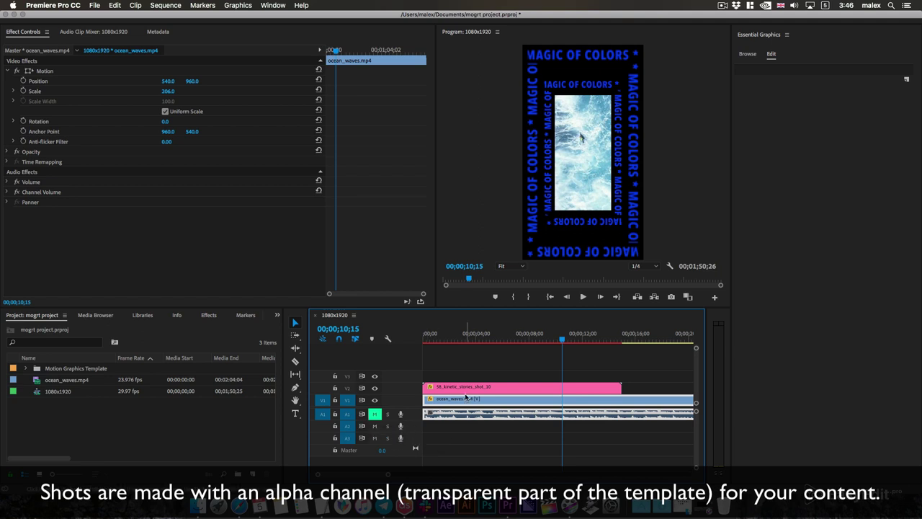
left_click(375, 400)
left_click(375, 401)
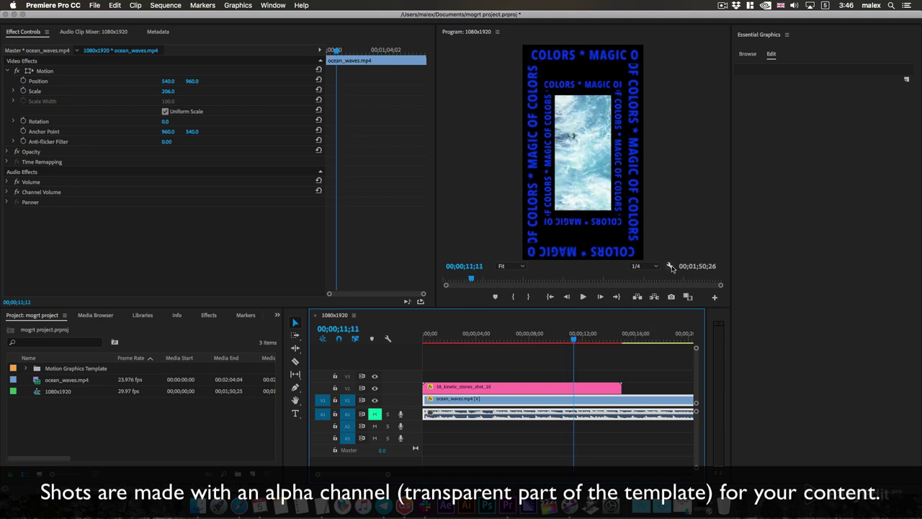
left_click(670, 266)
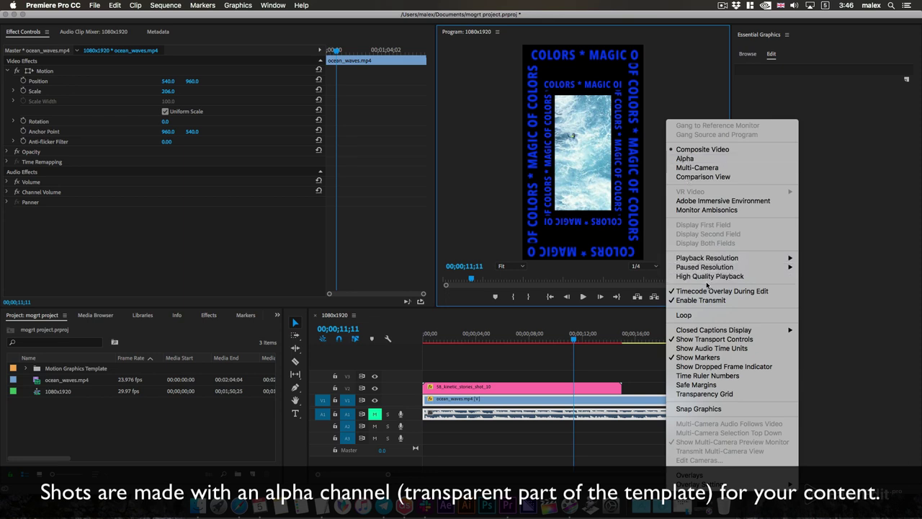
Enable Transparency Grid, play the template with V1 hidden, then show V1 again.
left_click(706, 395)
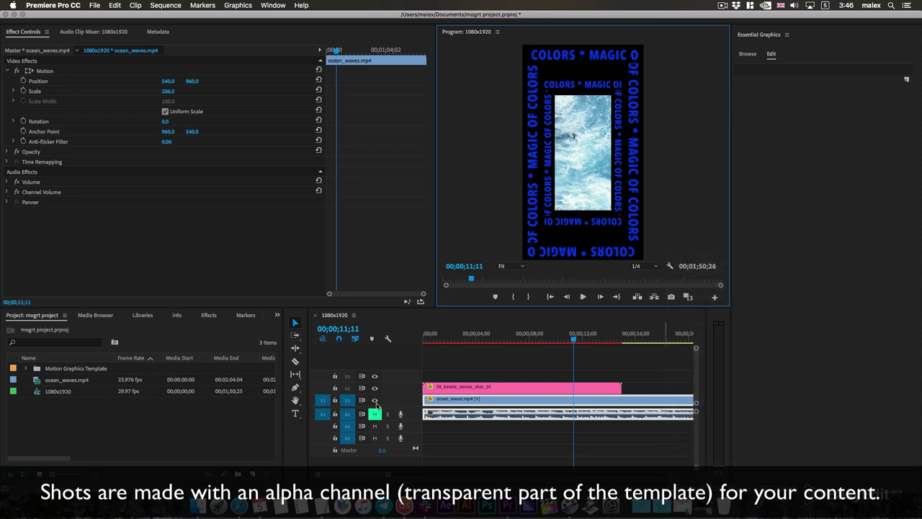
left_click(375, 401)
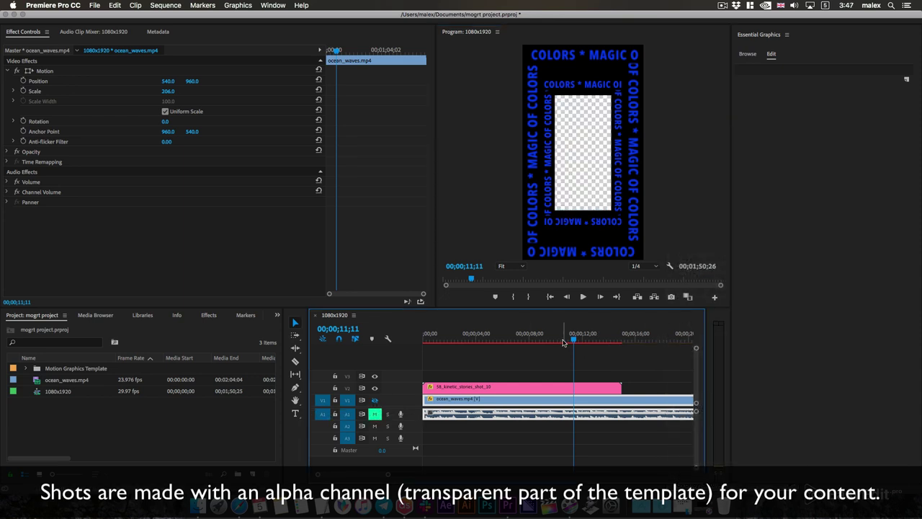
left_click_drag(564, 343, 546, 348)
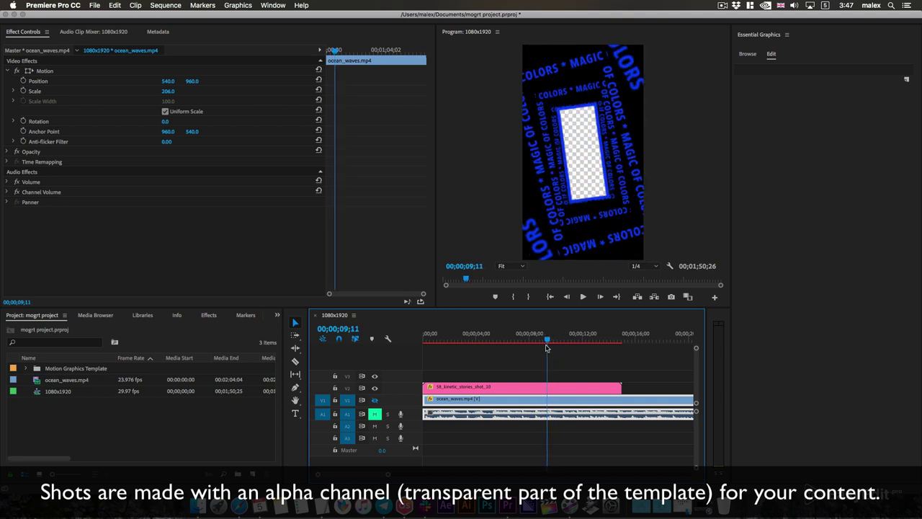
key("space")
left_click(375, 401)
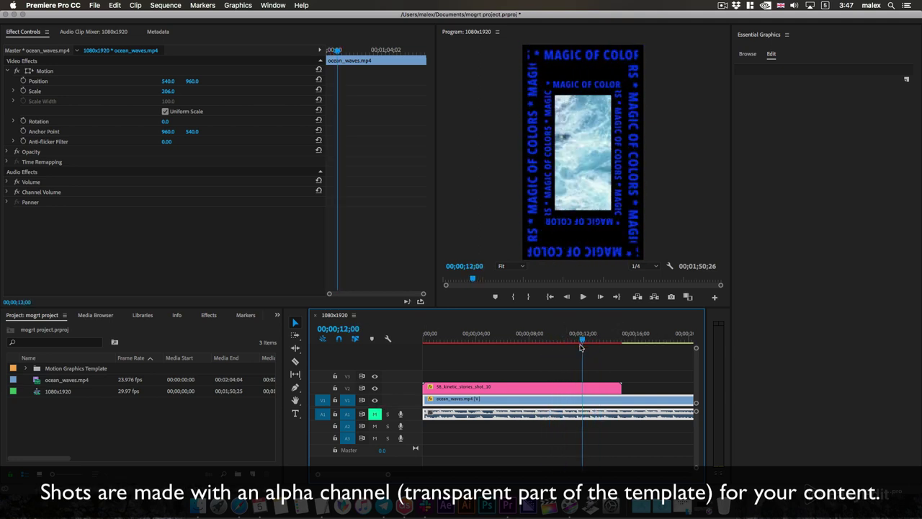
left_click_drag(565, 340, 559, 353)
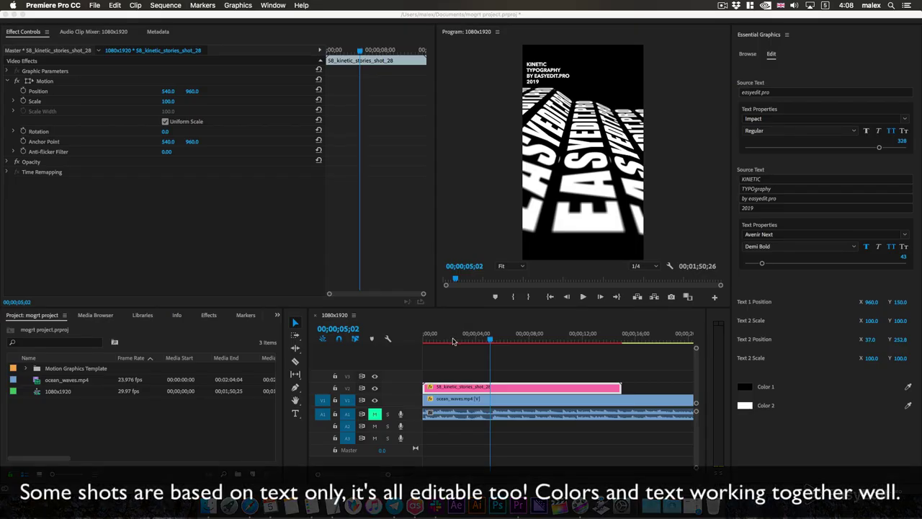
Change the main Source Text to YOUR TEXT HERE and drag Text 2 Scale to 73.
left_click_drag(431, 340, 560, 344)
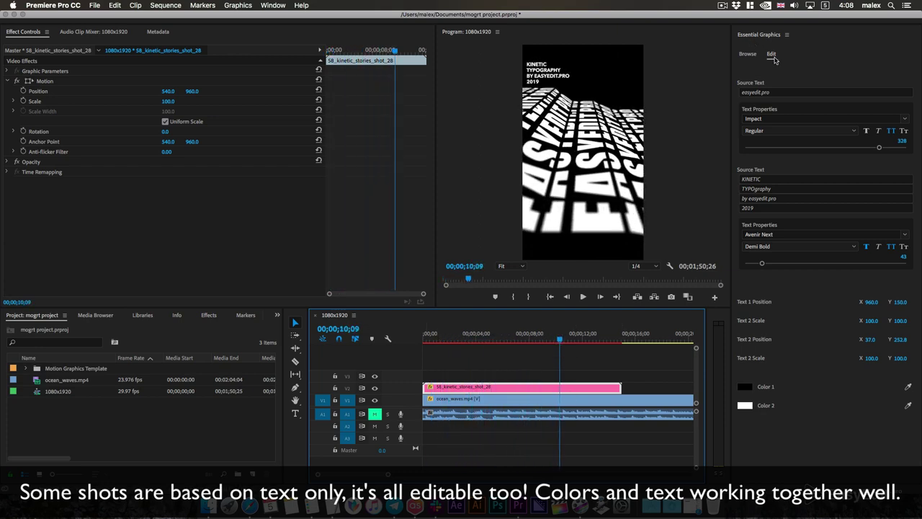
left_click(781, 93)
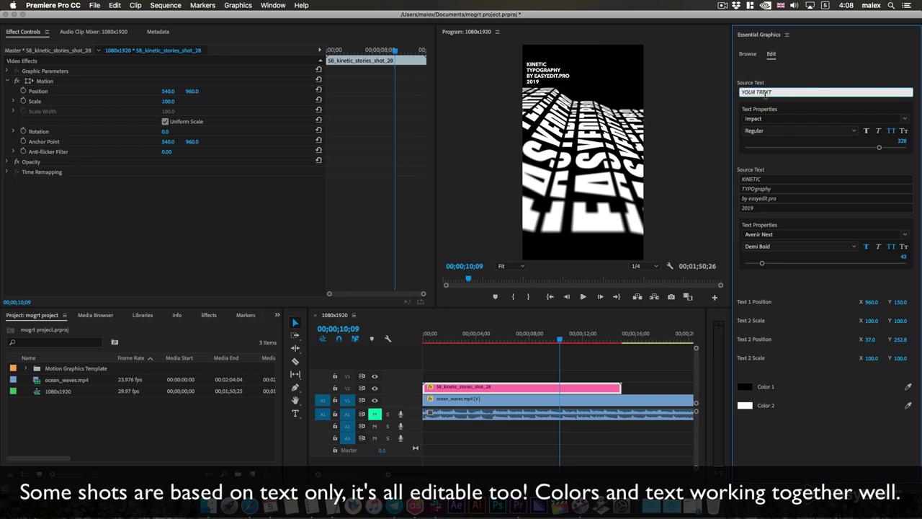
left_click(798, 433)
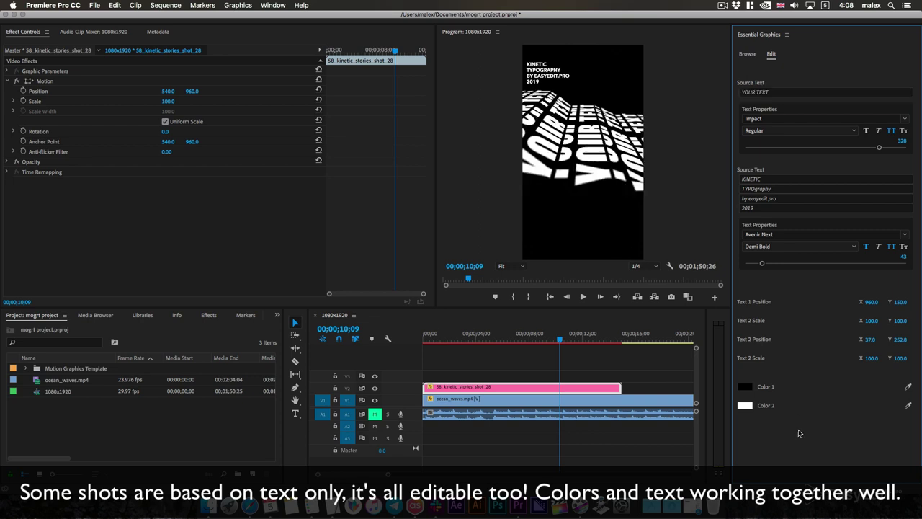
left_click(777, 92)
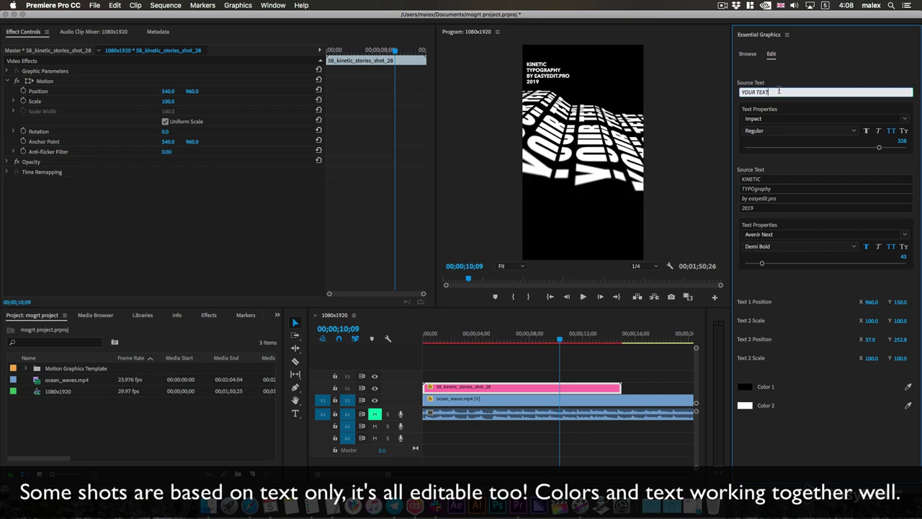
left_click(827, 432)
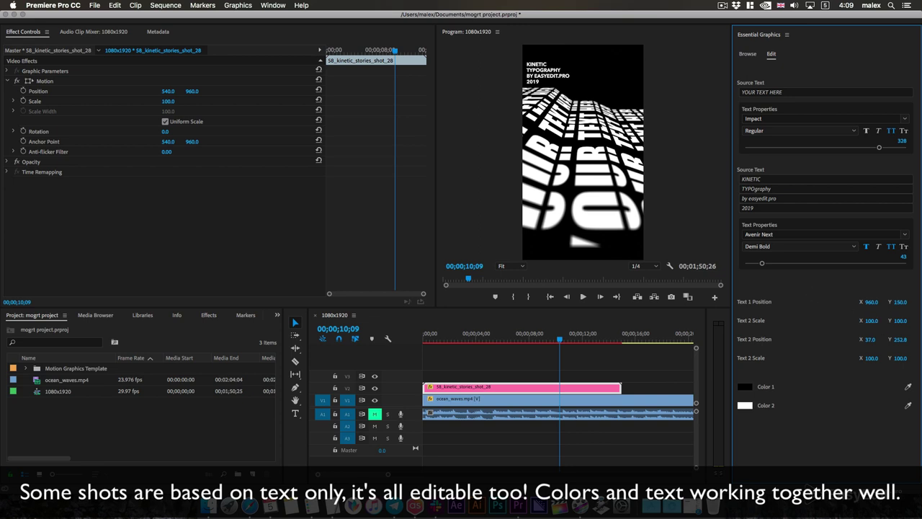
mouse_move(871, 320)
left_mouse_down()
mouse_move(850, 320)
mouse_move(860, 321)
left_mouse_up()
Set Text 2 Scale to 84 and make Color 2 blue, then play the preview.
left_click(573, 340)
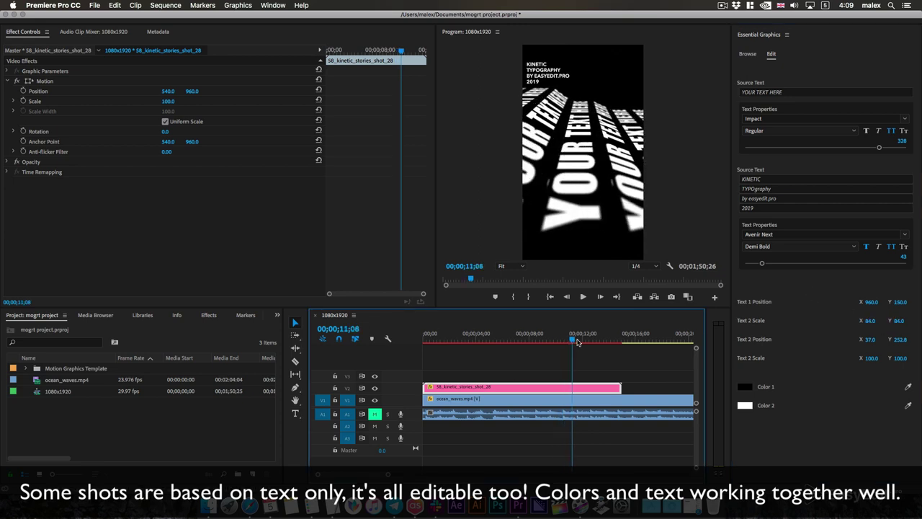
left_click_drag(576, 341, 582, 341)
left_click(743, 406)
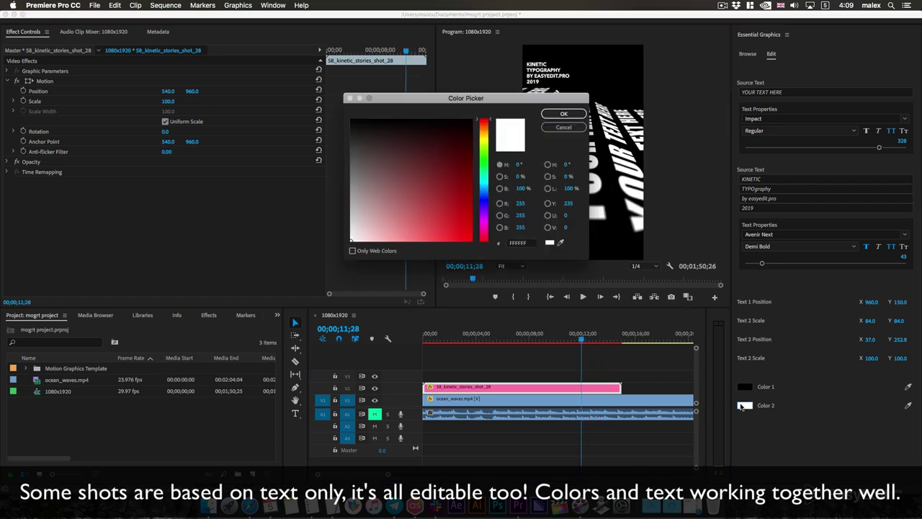
left_click_drag(485, 199, 486, 205)
left_click(565, 114)
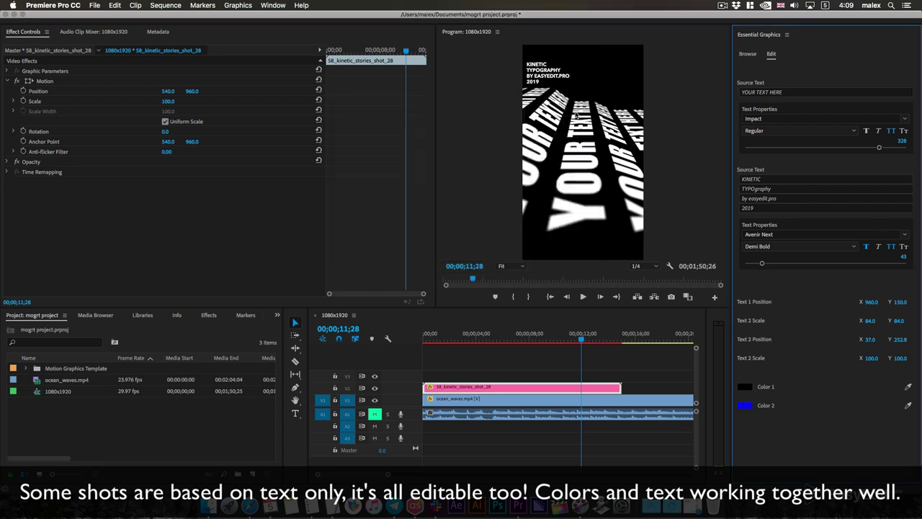
left_click_drag(442, 341, 532, 347)
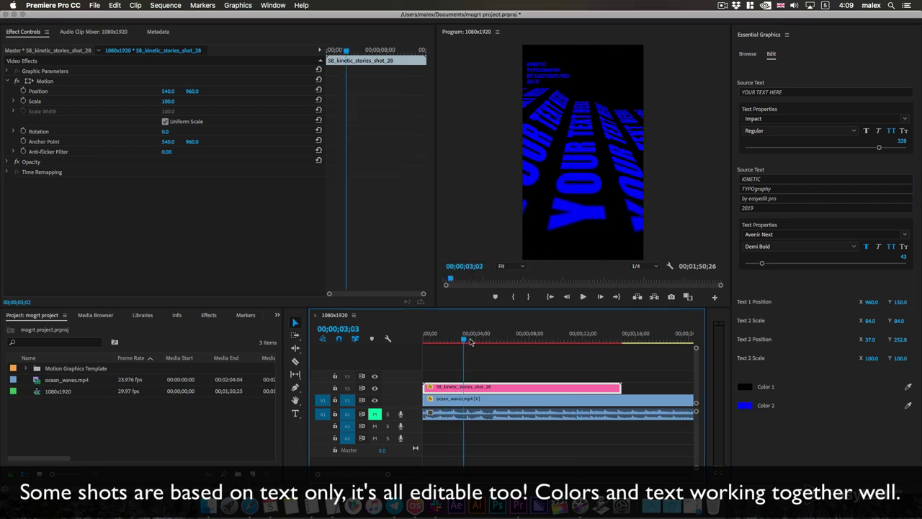
key("space")
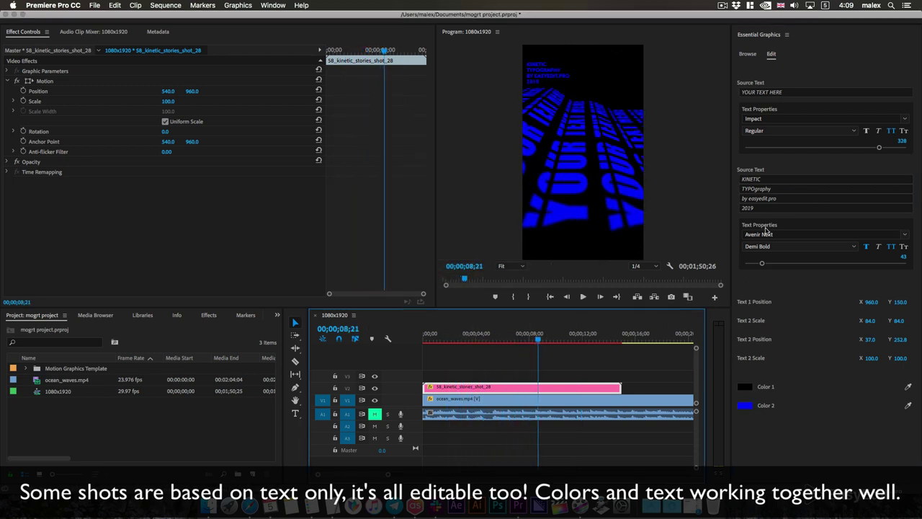
Drag Text 2 Position X right to 381, review, and deselect the template clip.
left_click(869, 346)
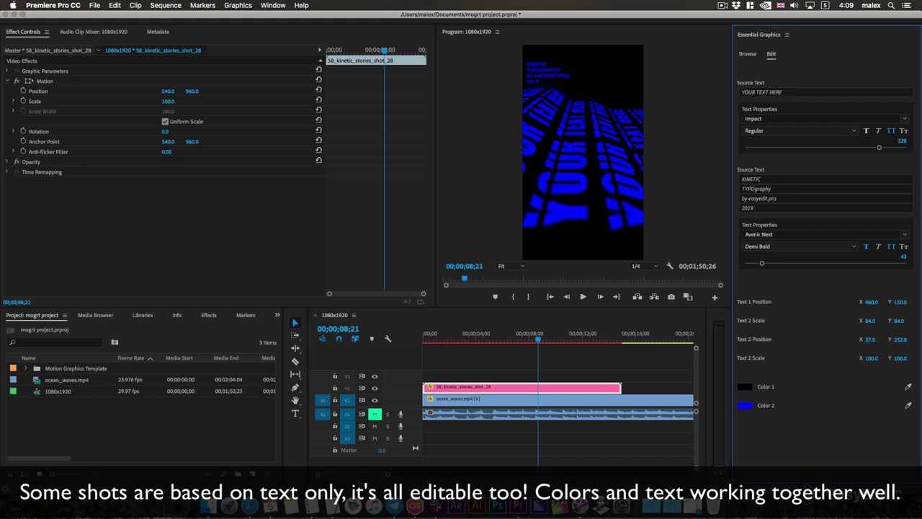
left_click_drag(871, 338, 901, 339)
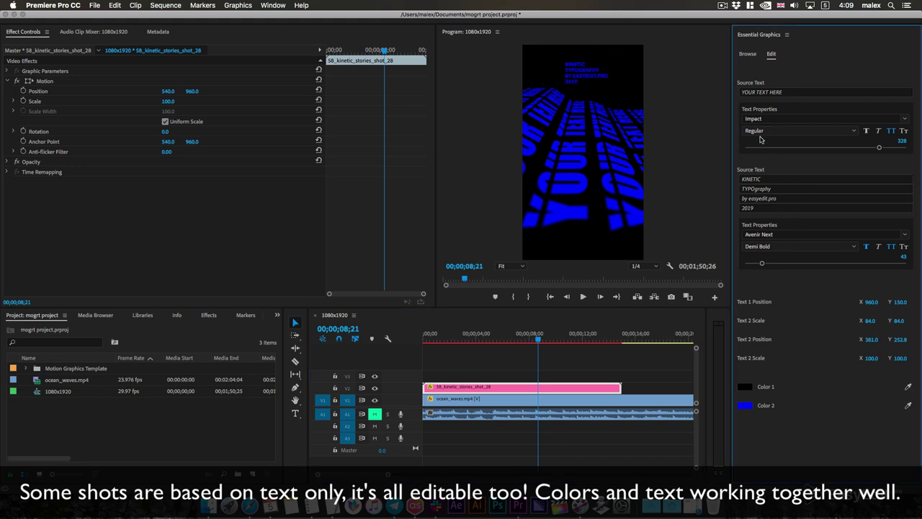
left_click_drag(519, 343, 564, 349)
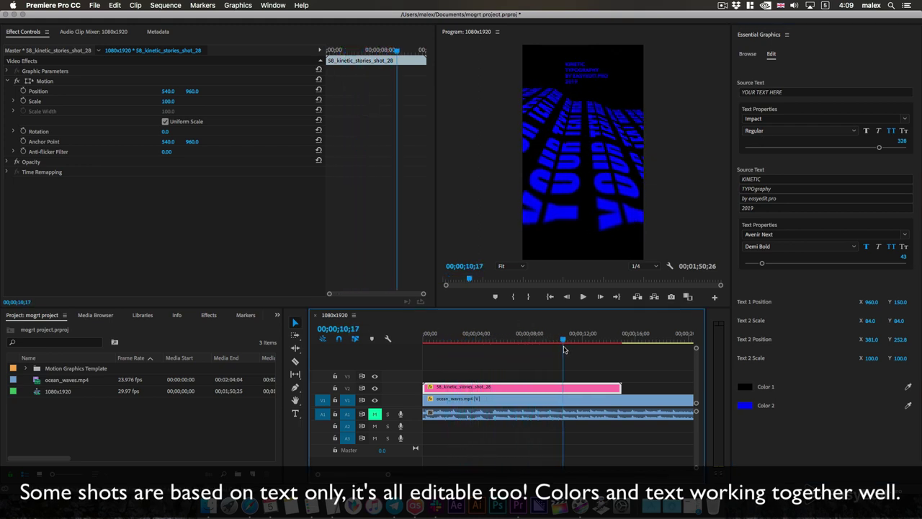
left_click(635, 358)
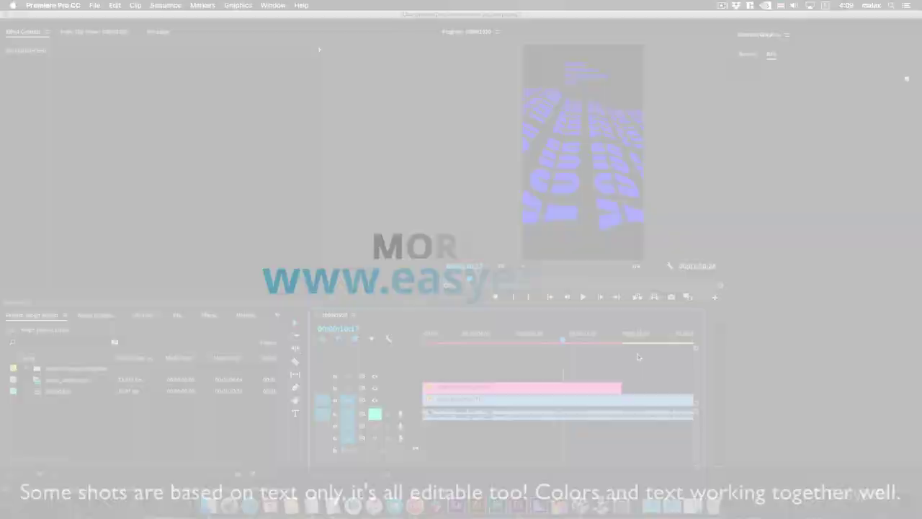